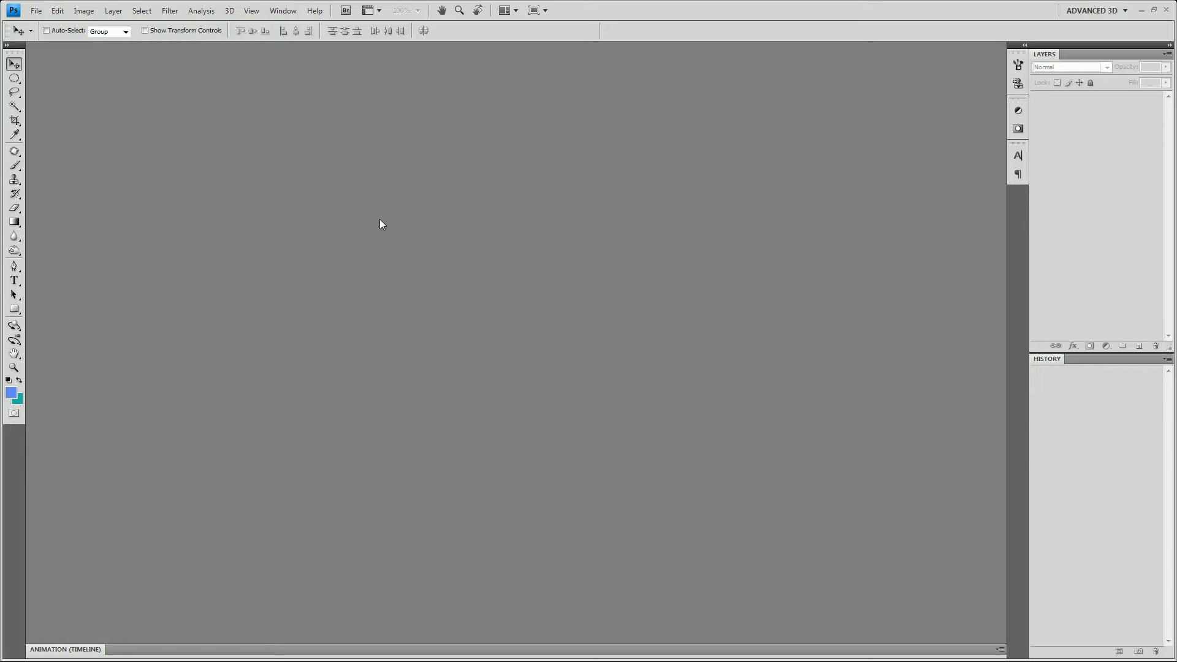
- Open the 9 mm dimension drawing 001.jpg from Falling Shells and zoom it to 200%
double_click(380, 221)
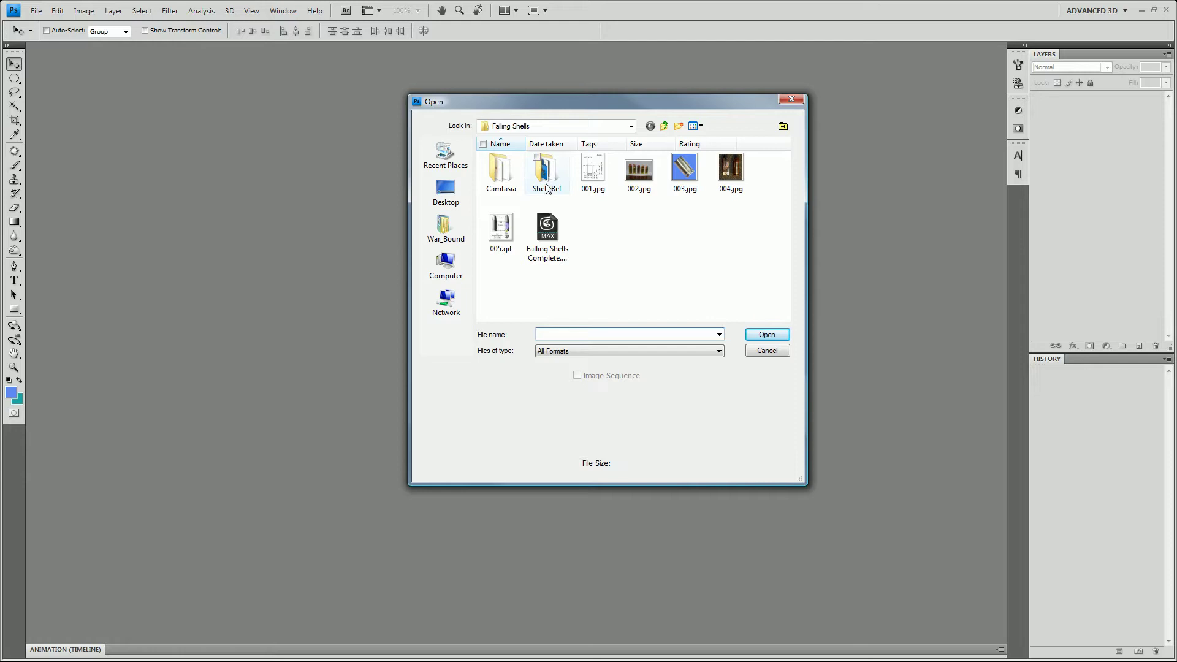
double_click(592, 171)
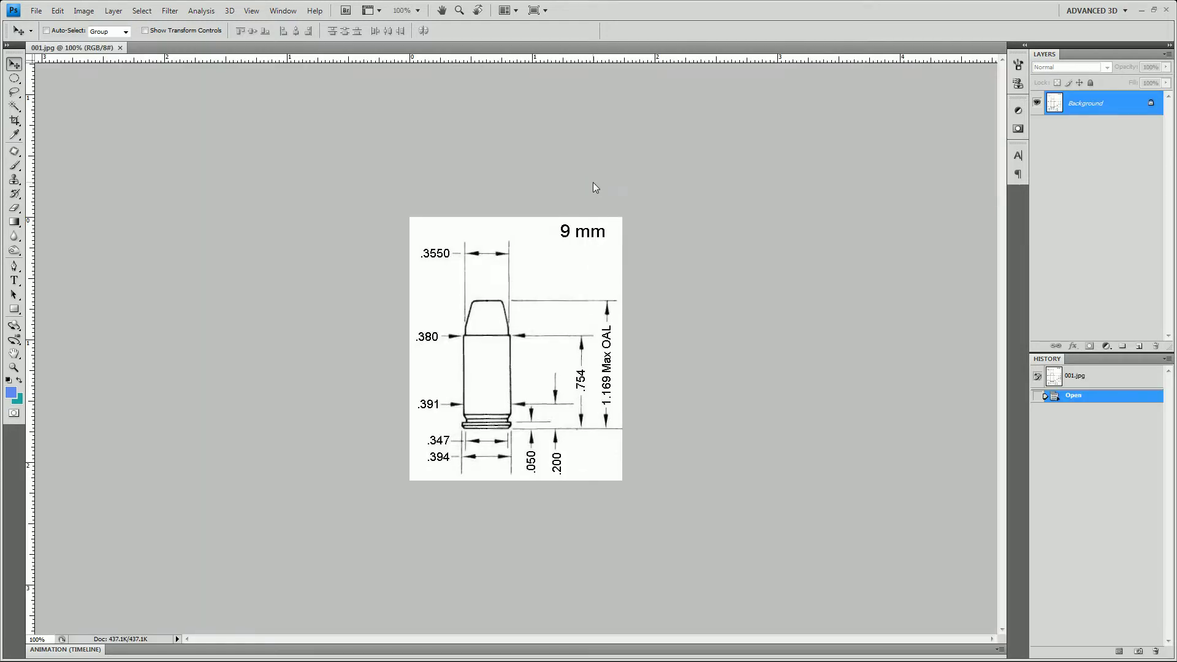
left_click(14, 368)
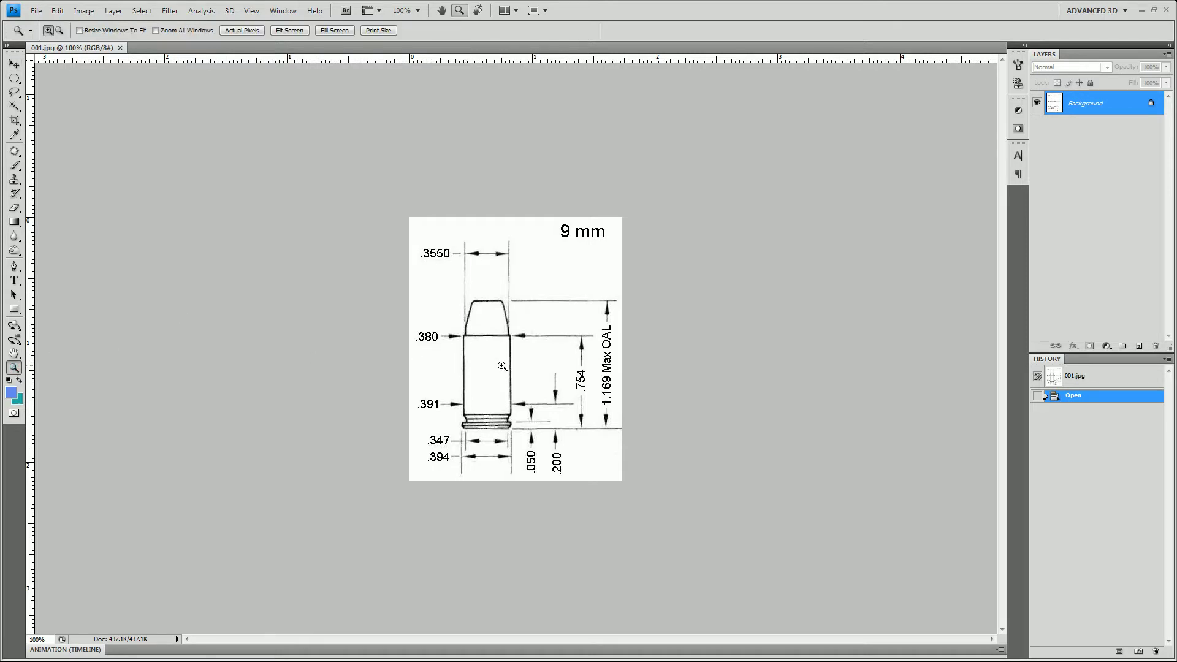
left_click(499, 346)
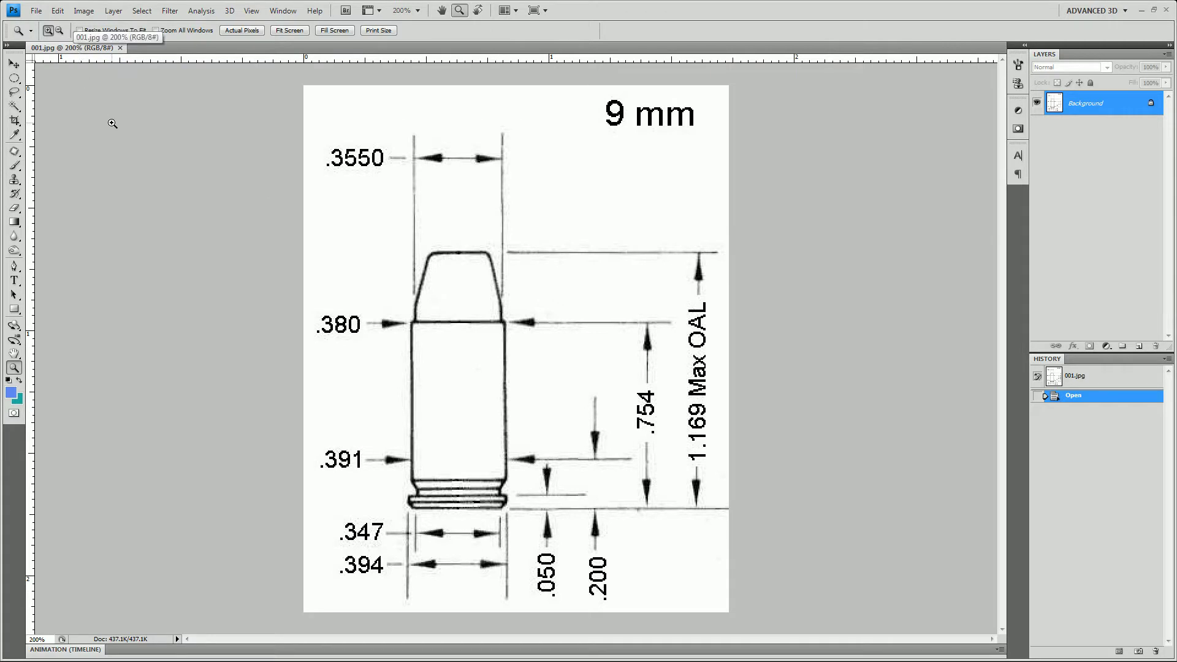
- Open 005.gif, zoom it to 300% and back to 200%, then close 005.gif and 001.jpg
key("ctrl+o")
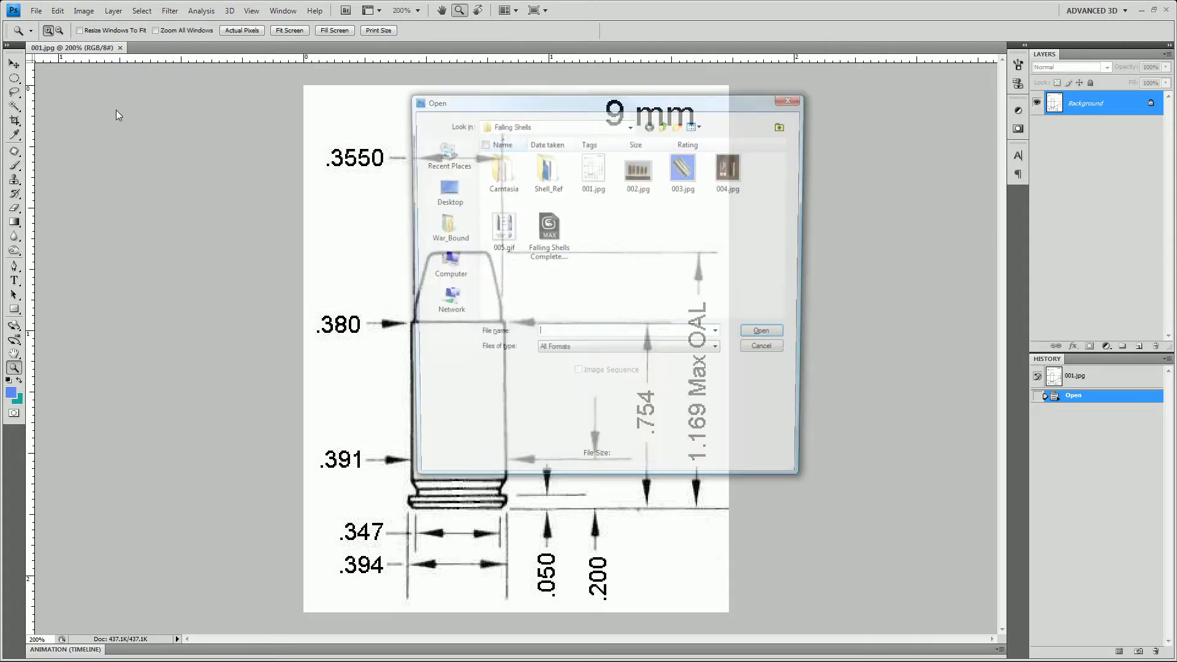
double_click(496, 227)
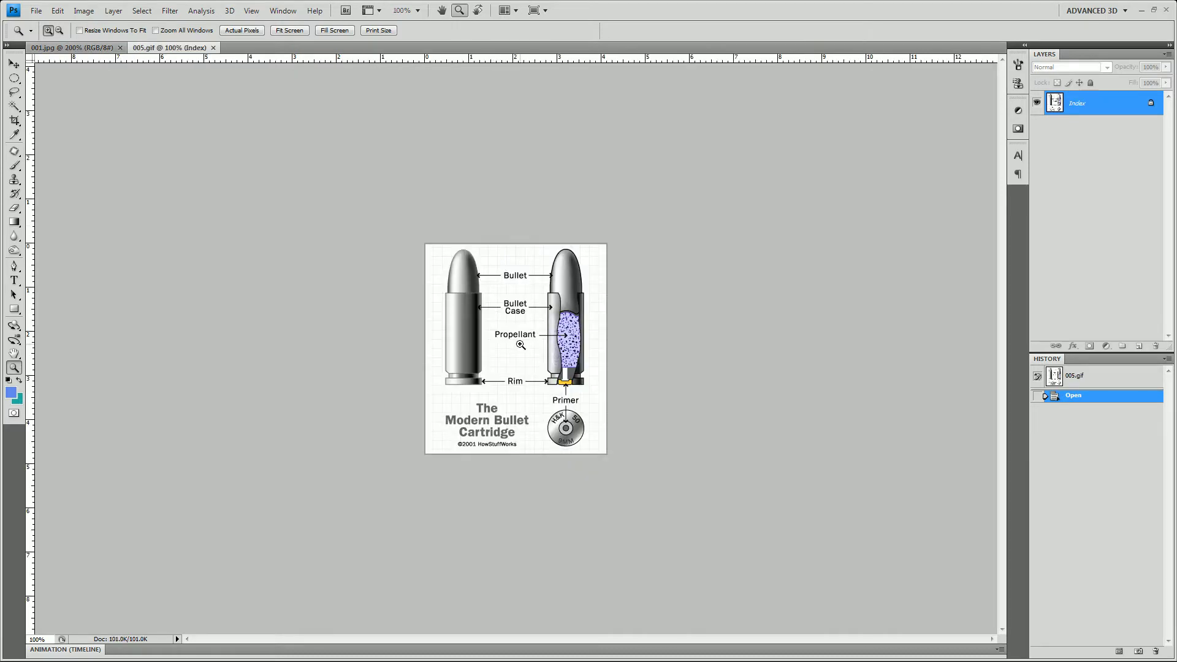
left_click(520, 345)
left_click(520, 344)
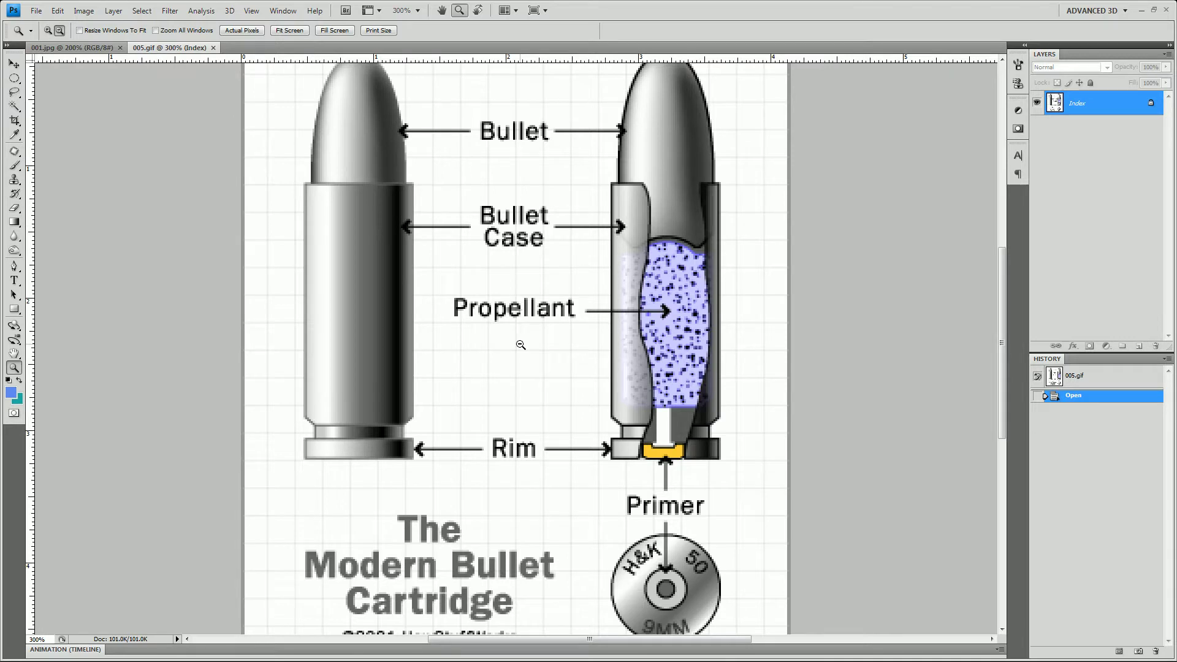
left_click(521, 344, "alt")
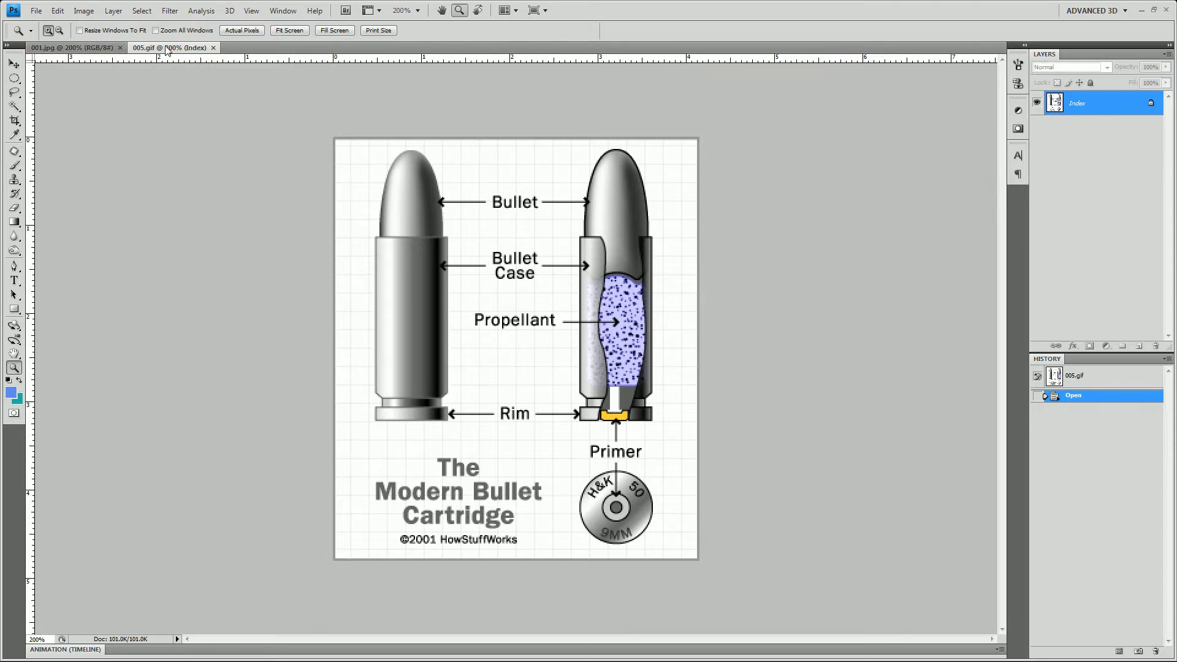
left_click(212, 48)
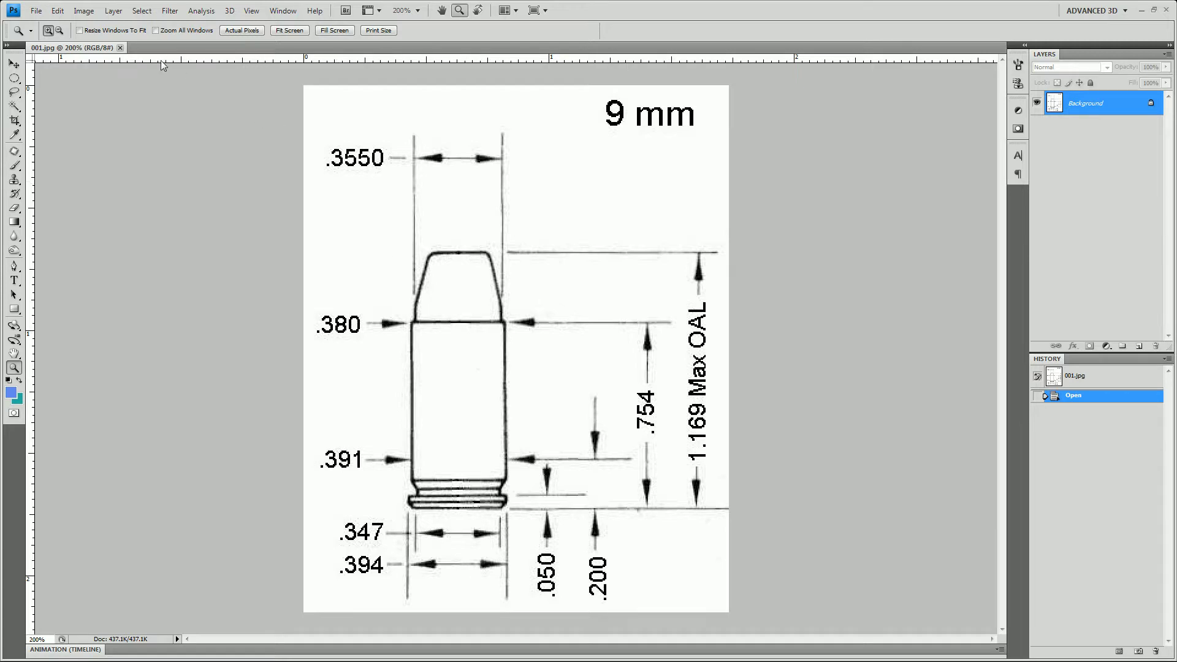
left_click(120, 48)
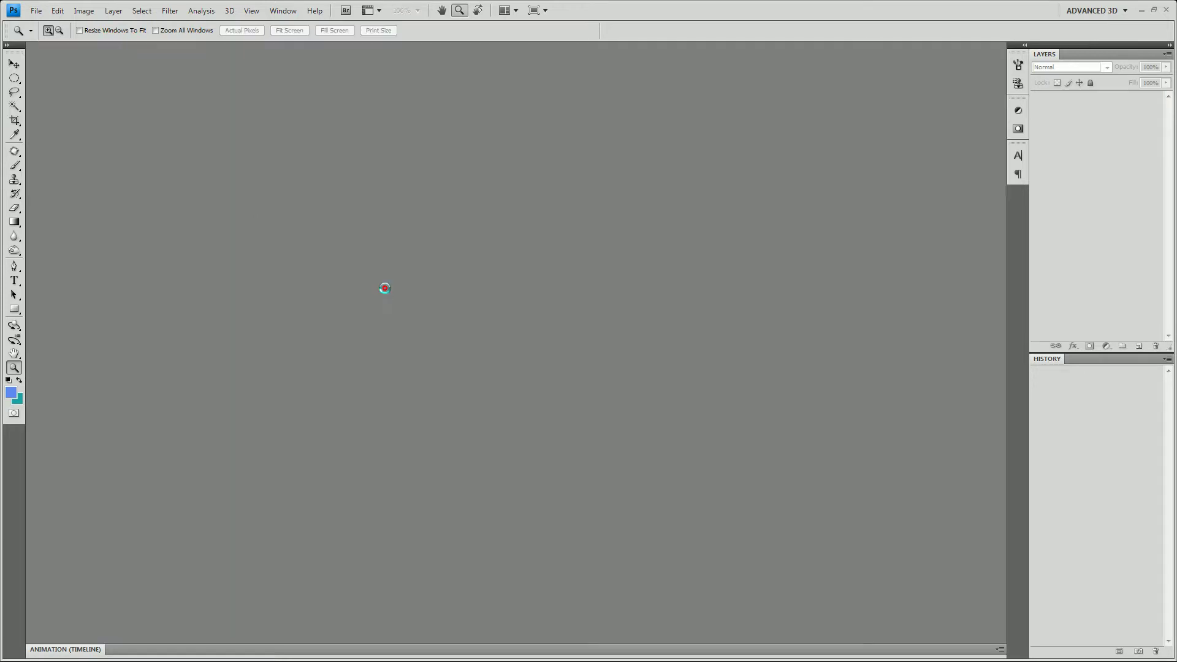
- Open the shell casing photo 003.jpg and zoom it to 200%
double_click(385, 288)
double_click(676, 168)
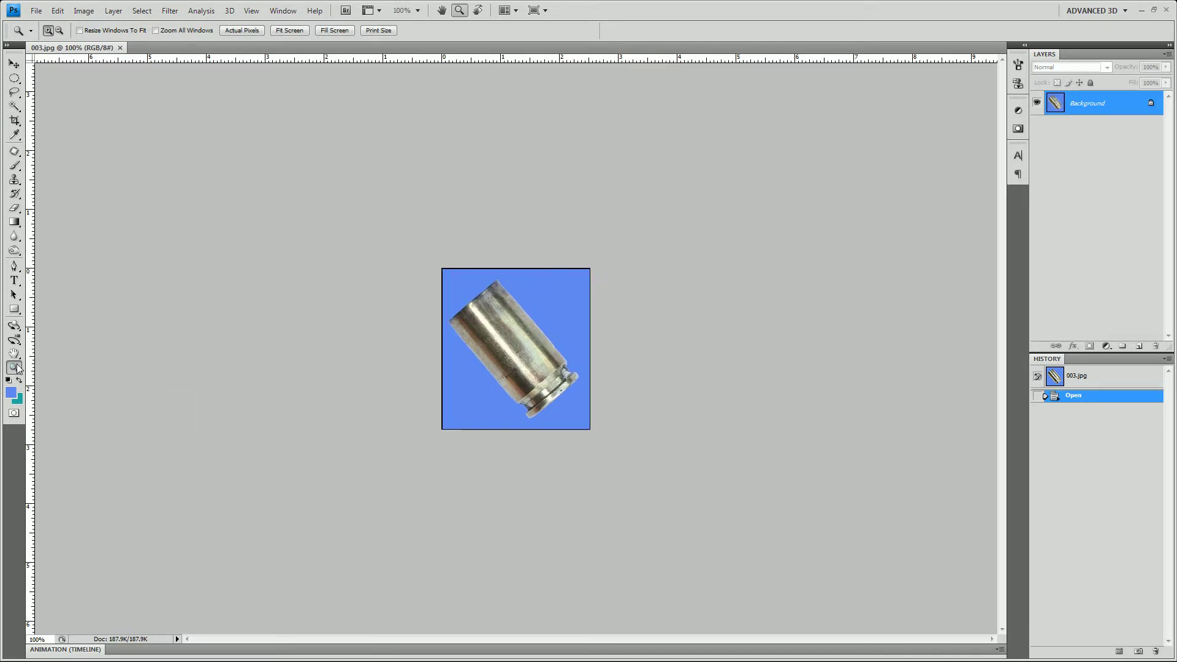
left_click(534, 341)
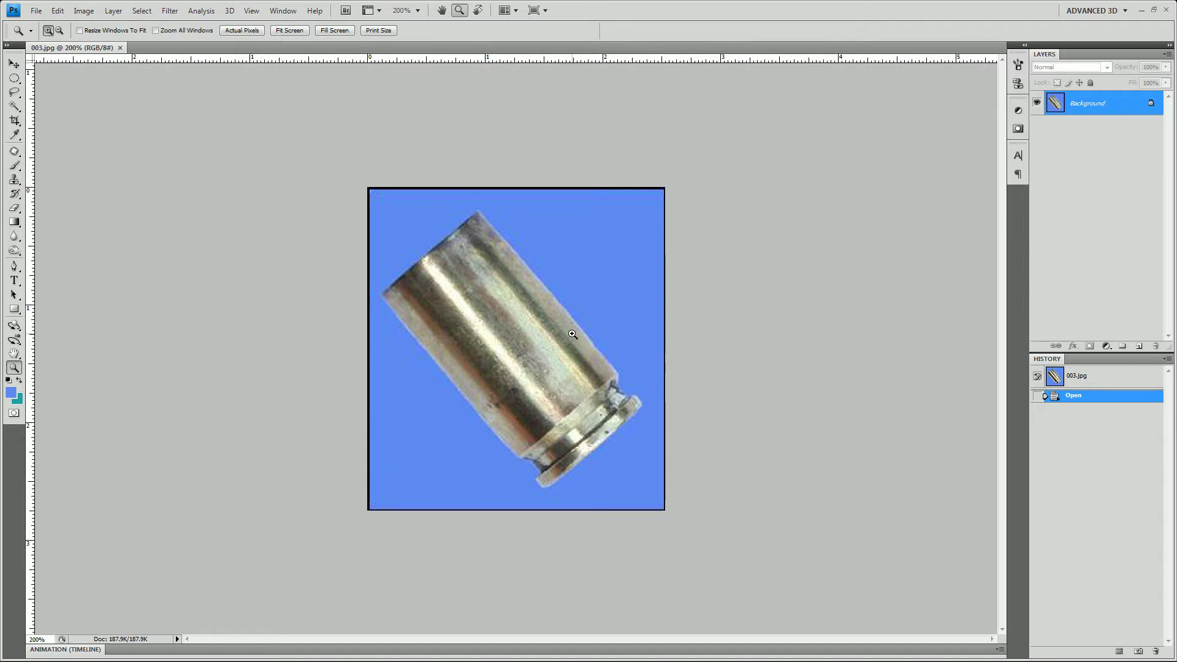
- Convert the Background to Layer 0 and rotate it so the shell casing stands upright
double_click(1122, 106)
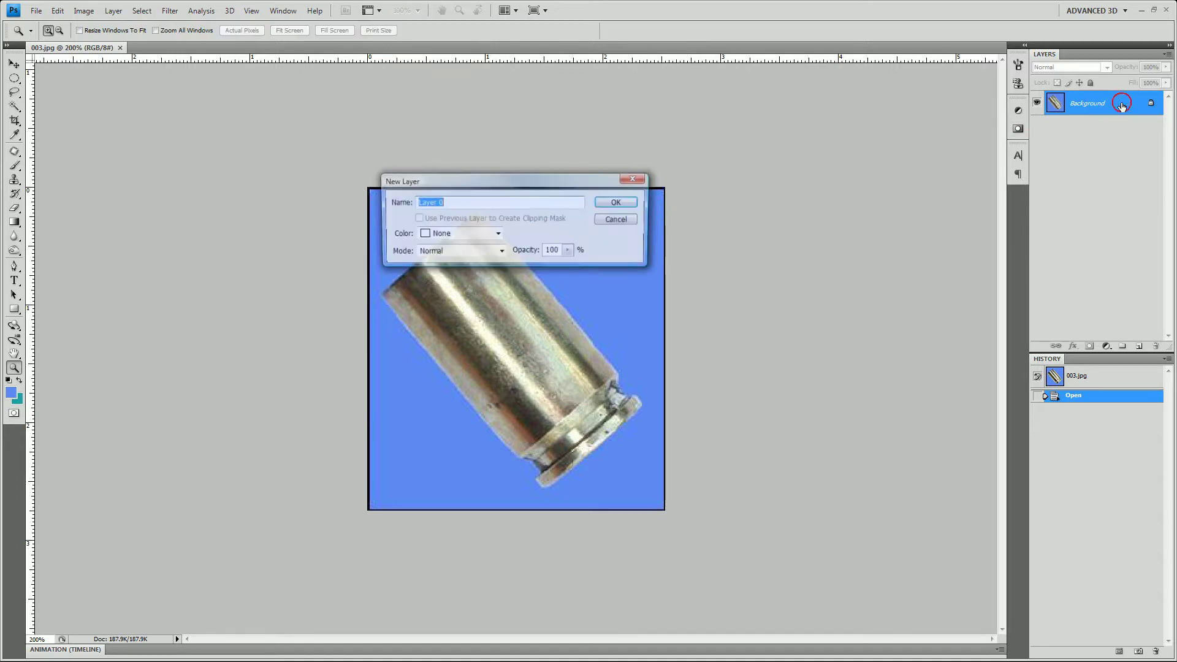
key("Return")
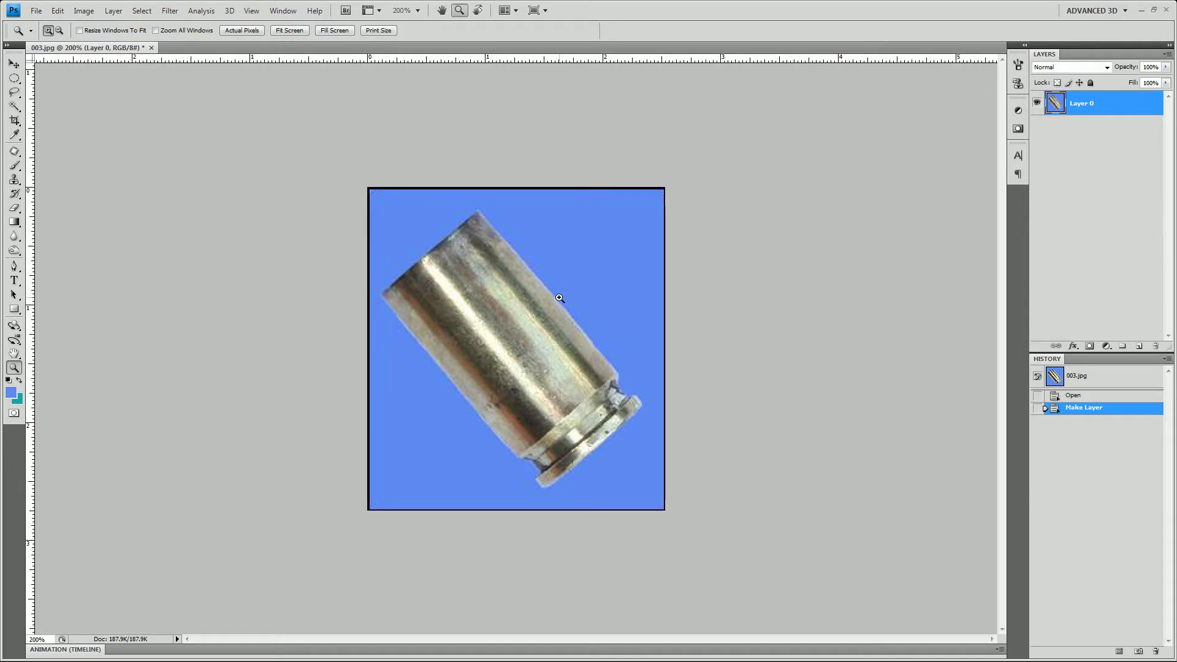
key("ctrl+t")
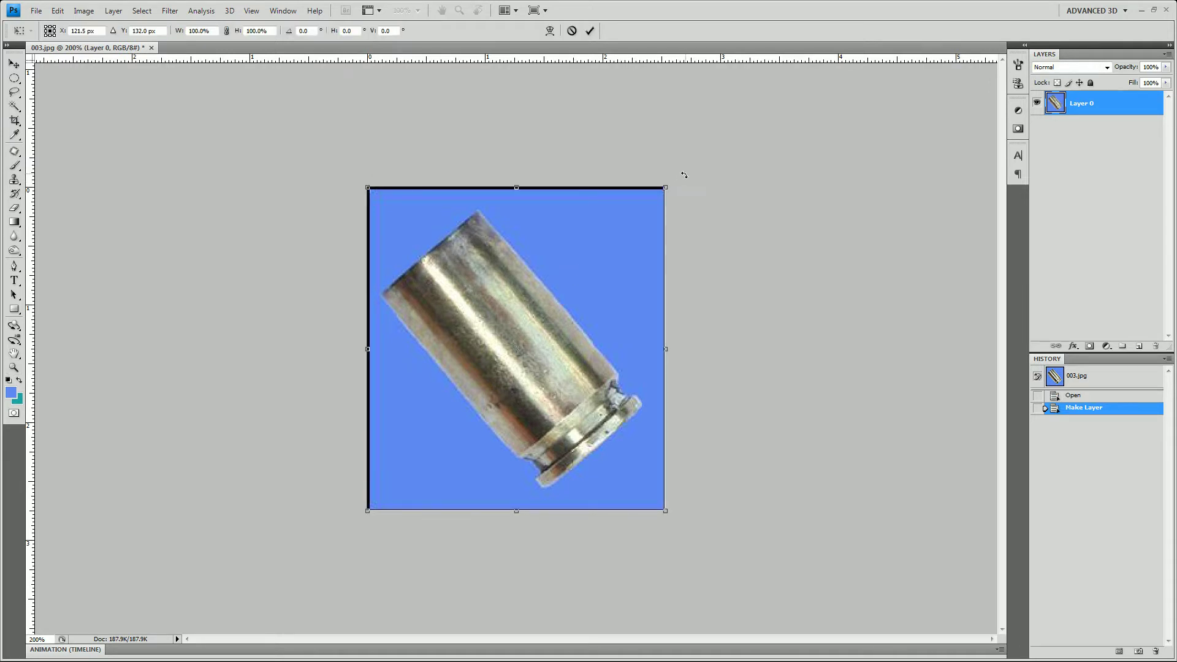
left_click_drag(685, 176, 756, 324)
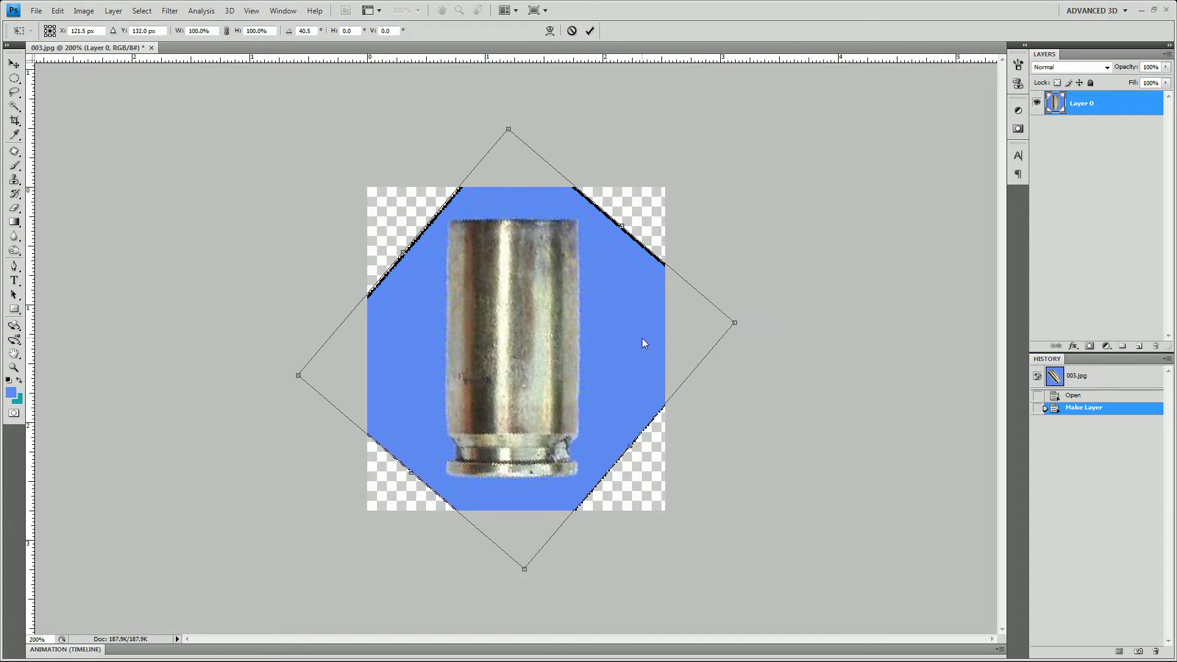
key("Return")
key("z")
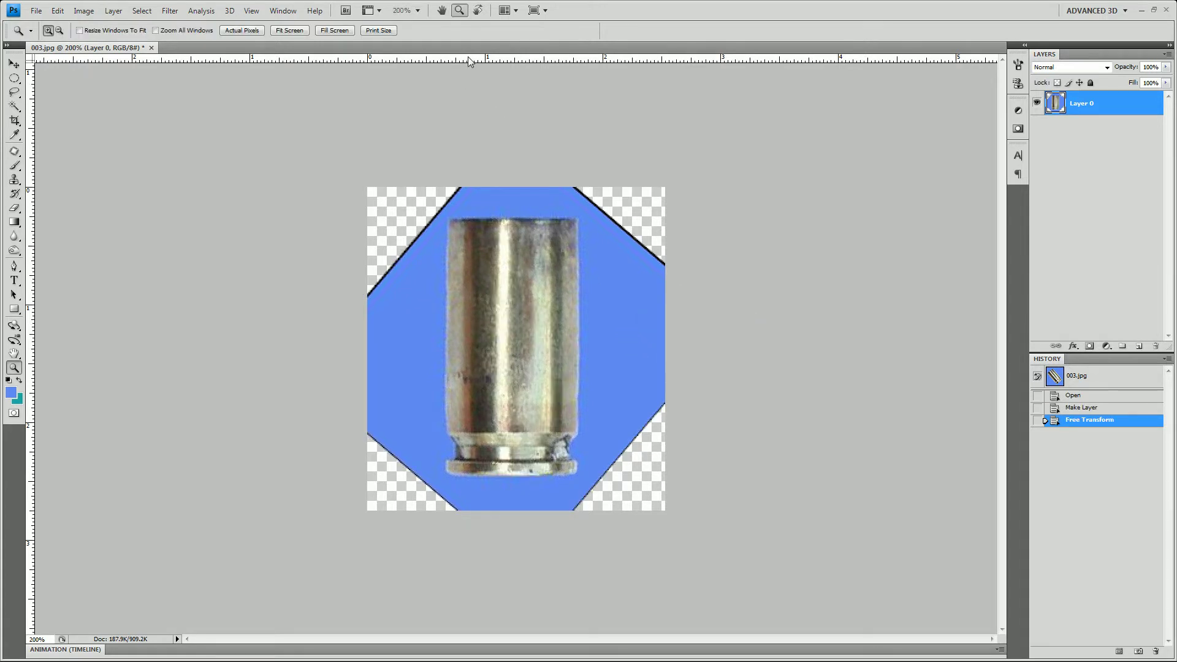
key("ctrl+r")
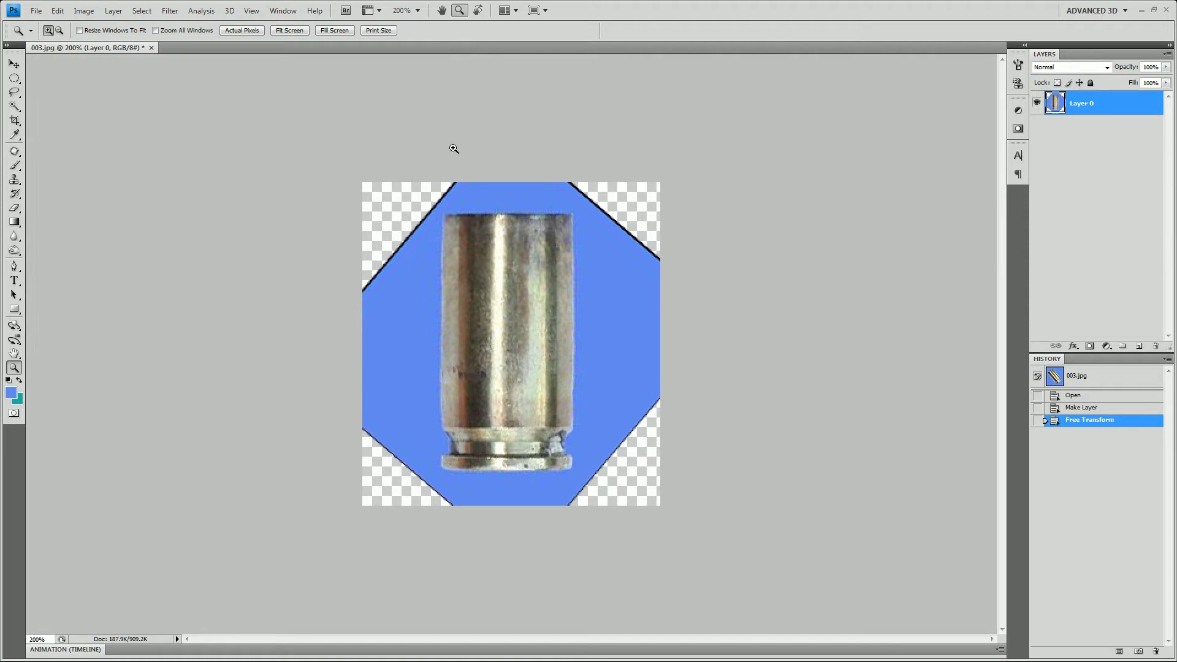
key("ctrl+r")
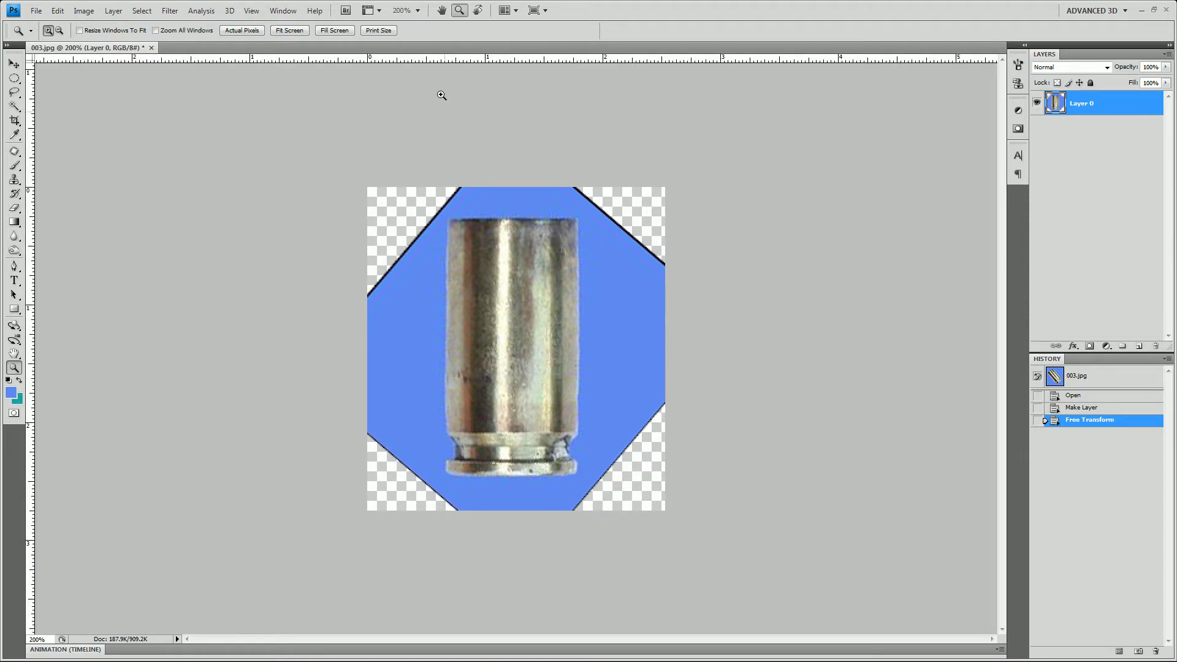
- Place guides along the top, right, left and bottom edges of the shell casing
left_click_drag(443, 59, 446, 213)
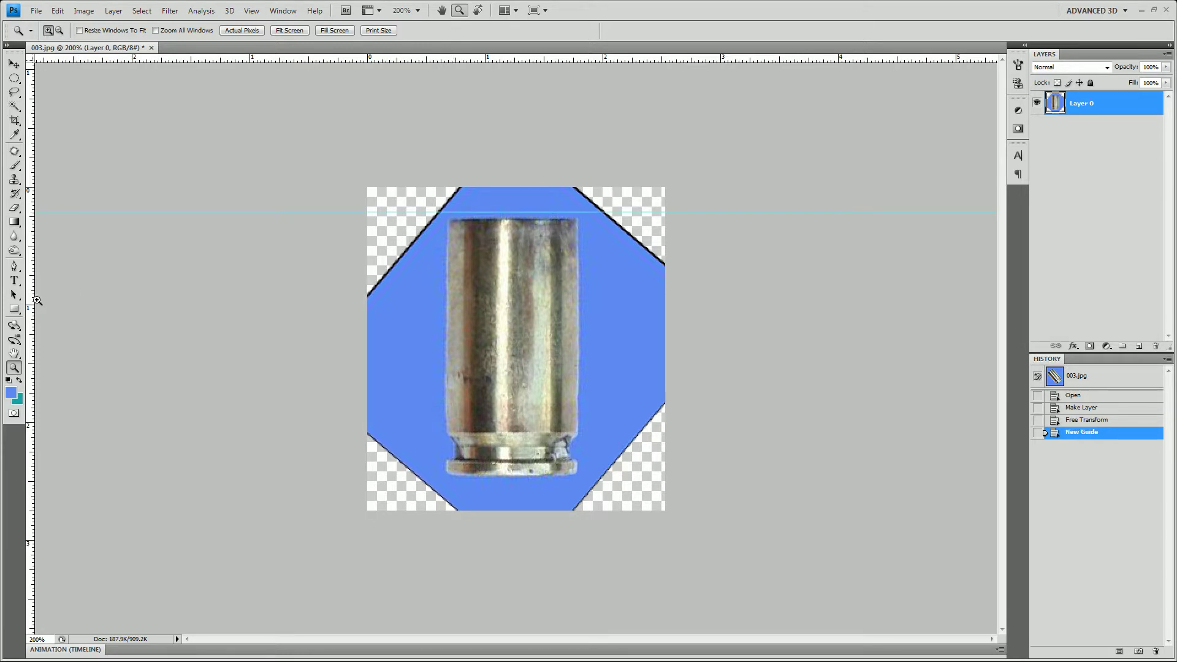
left_click(82, 301)
left_click_drag(82, 301, 586, 313)
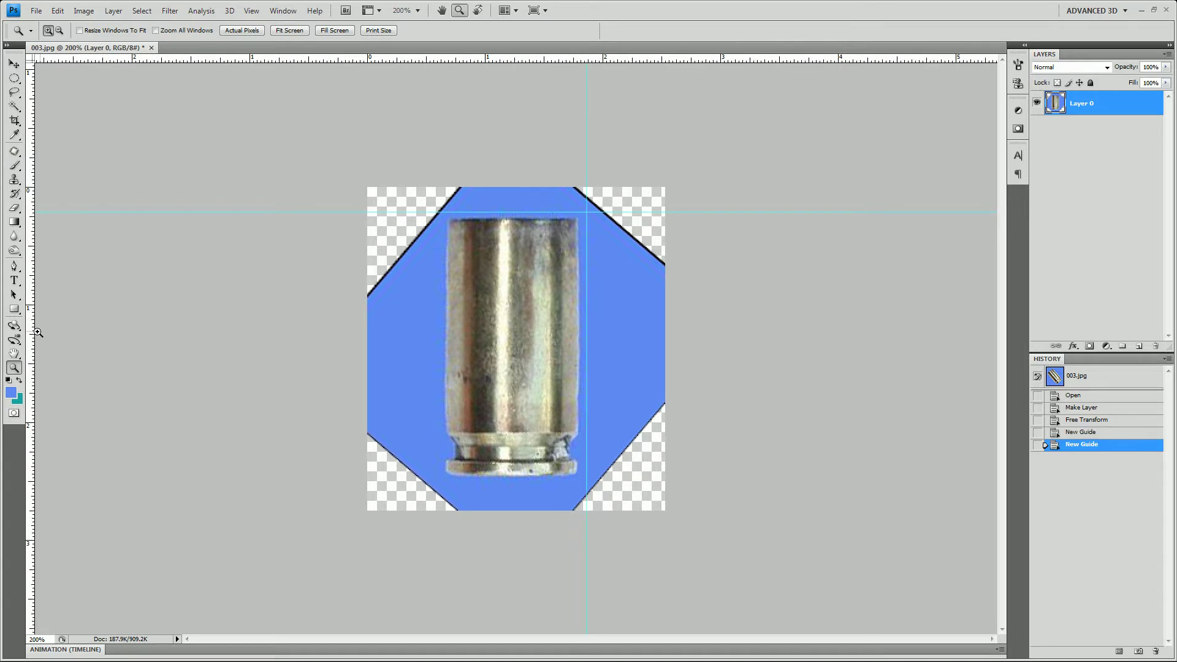
left_click_drag(32, 331, 438, 347)
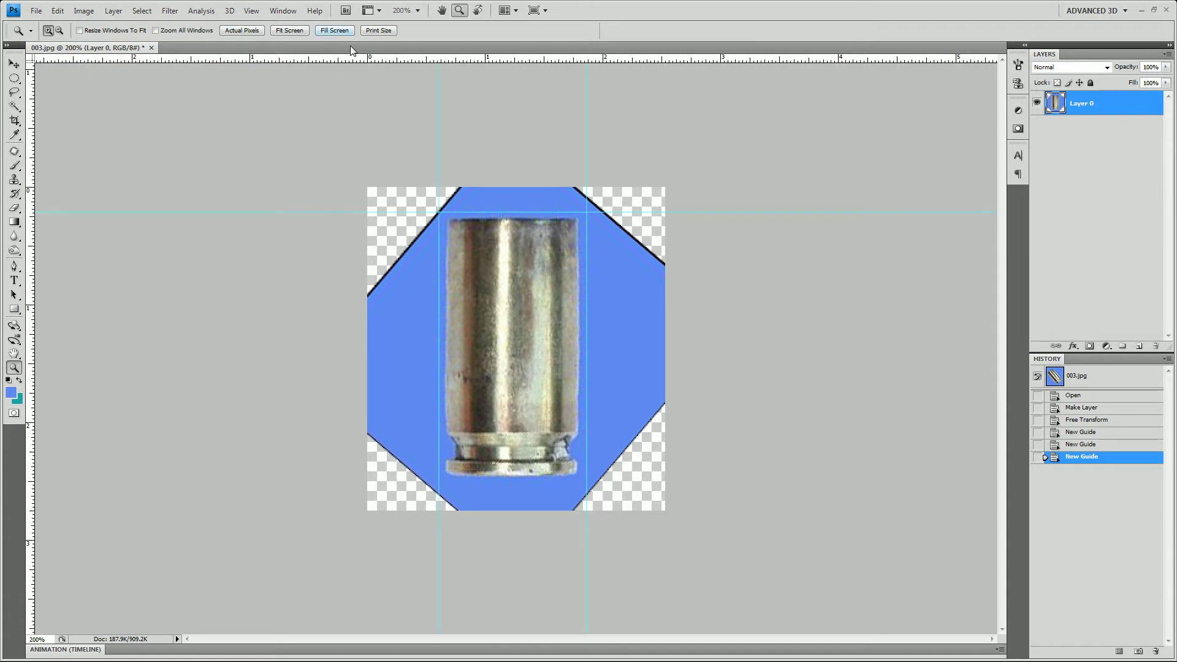
left_click_drag(352, 57, 438, 489)
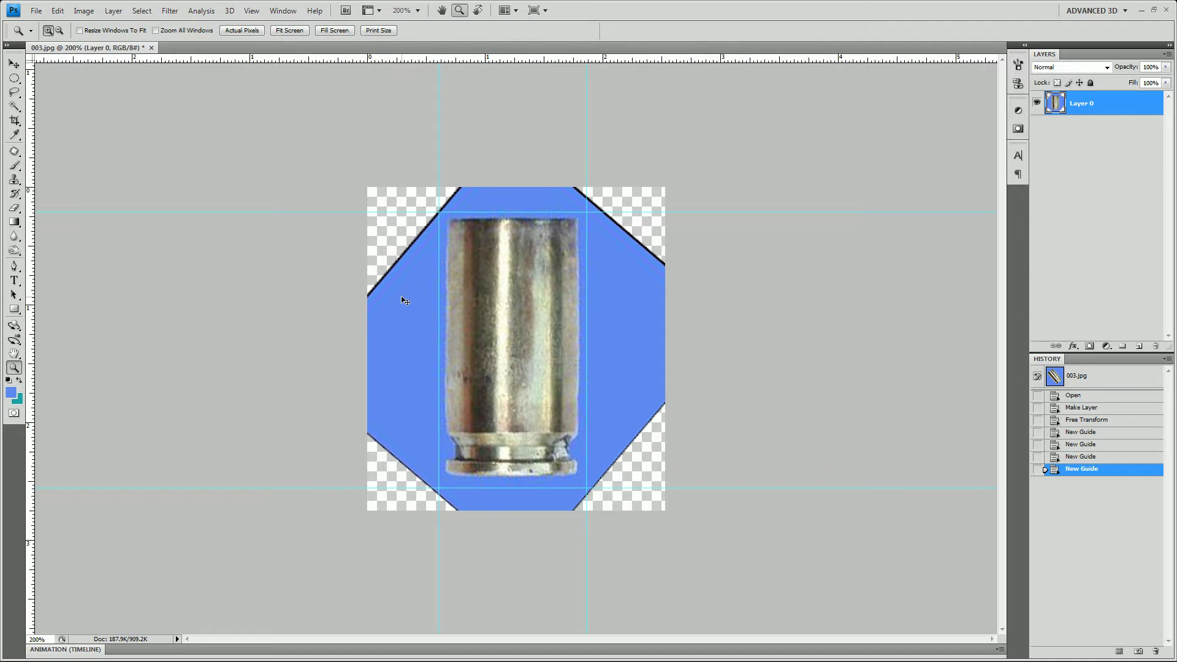
key("ctrl+semicolon")
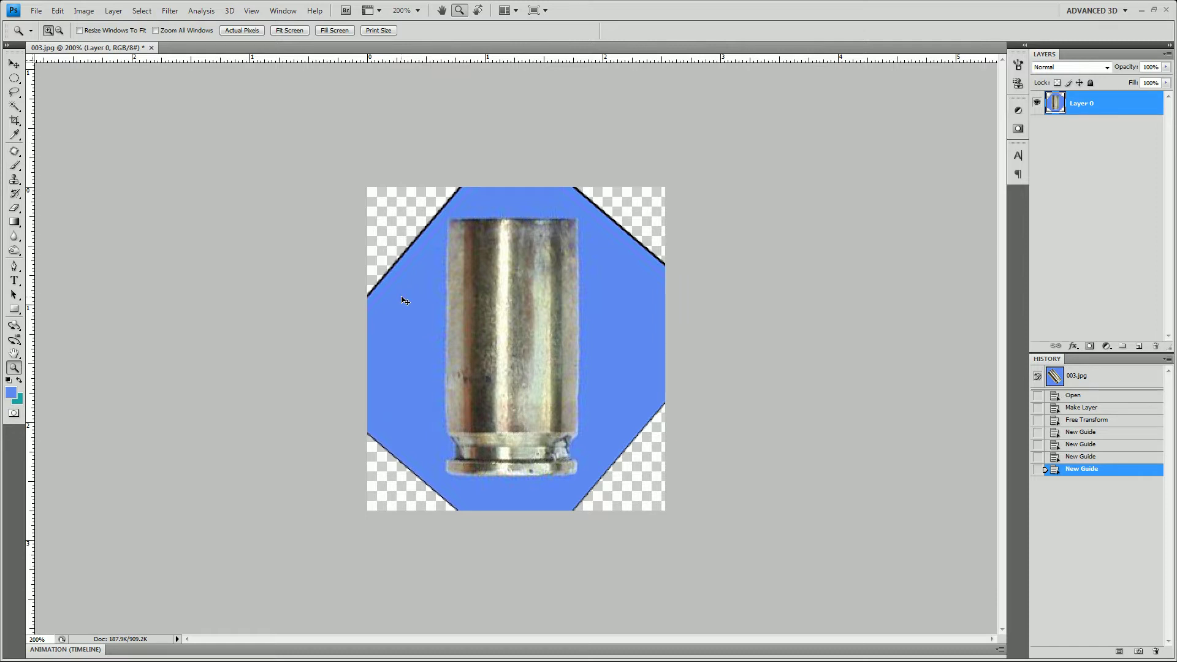
key("ctrl+semicolon")
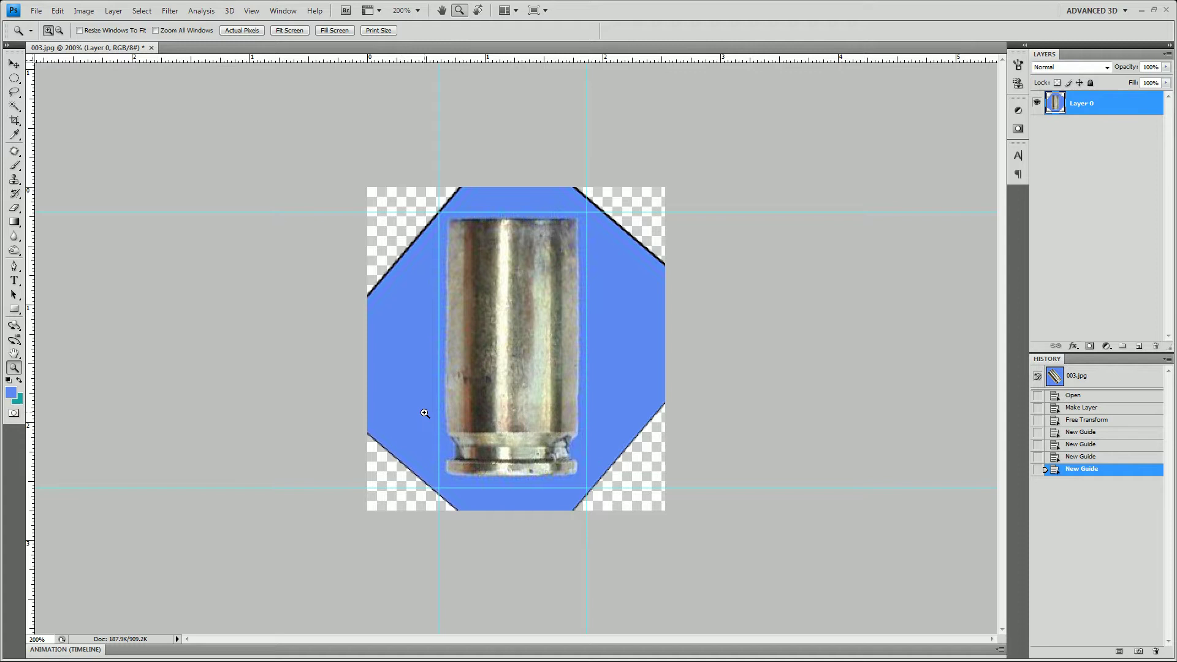
key("l")
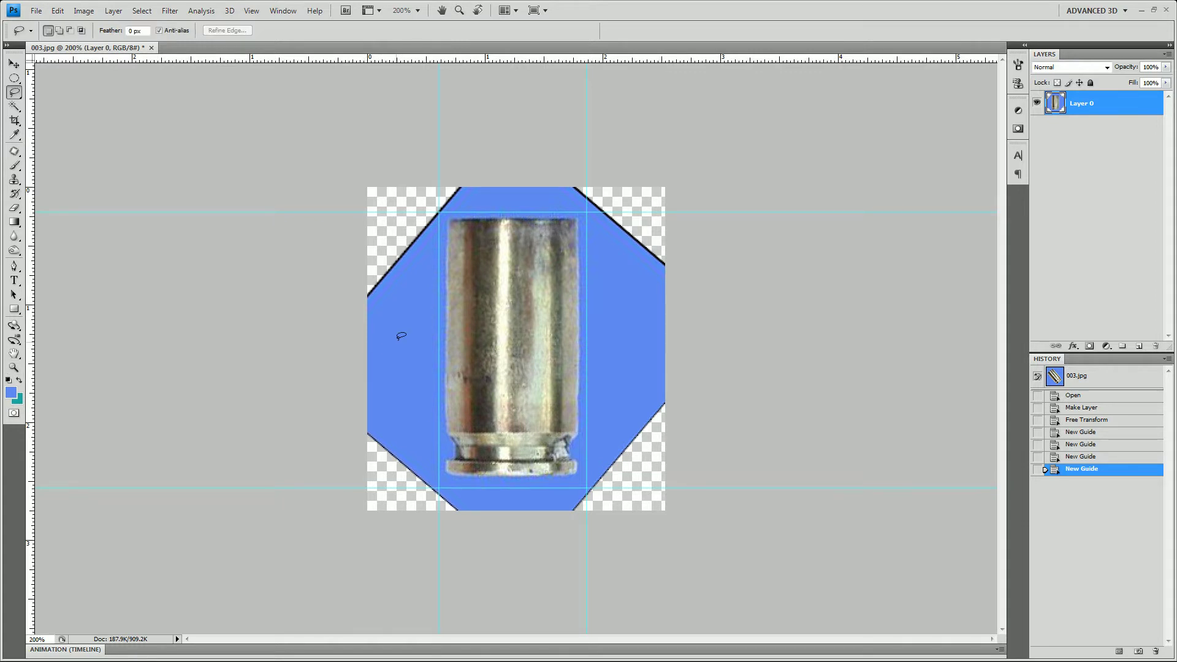
mouse_move(399, 338)
left_mouse_down()
mouse_move(412, 377)
mouse_move(438, 395)
left_mouse_up()
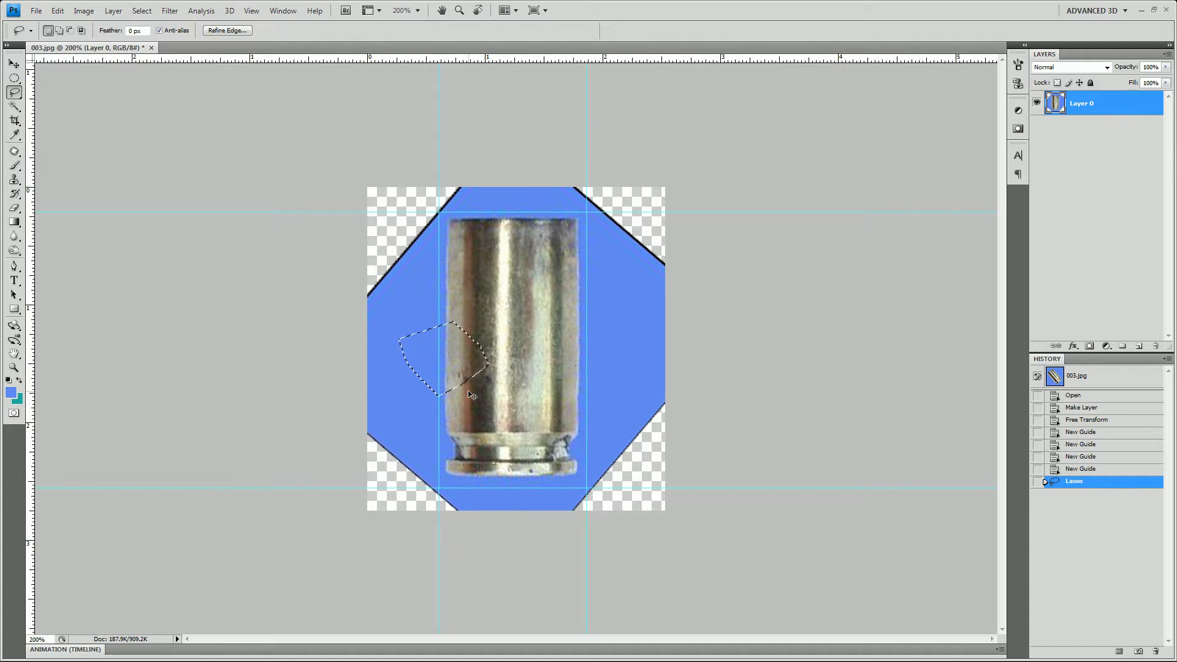
key("ctrl+h")
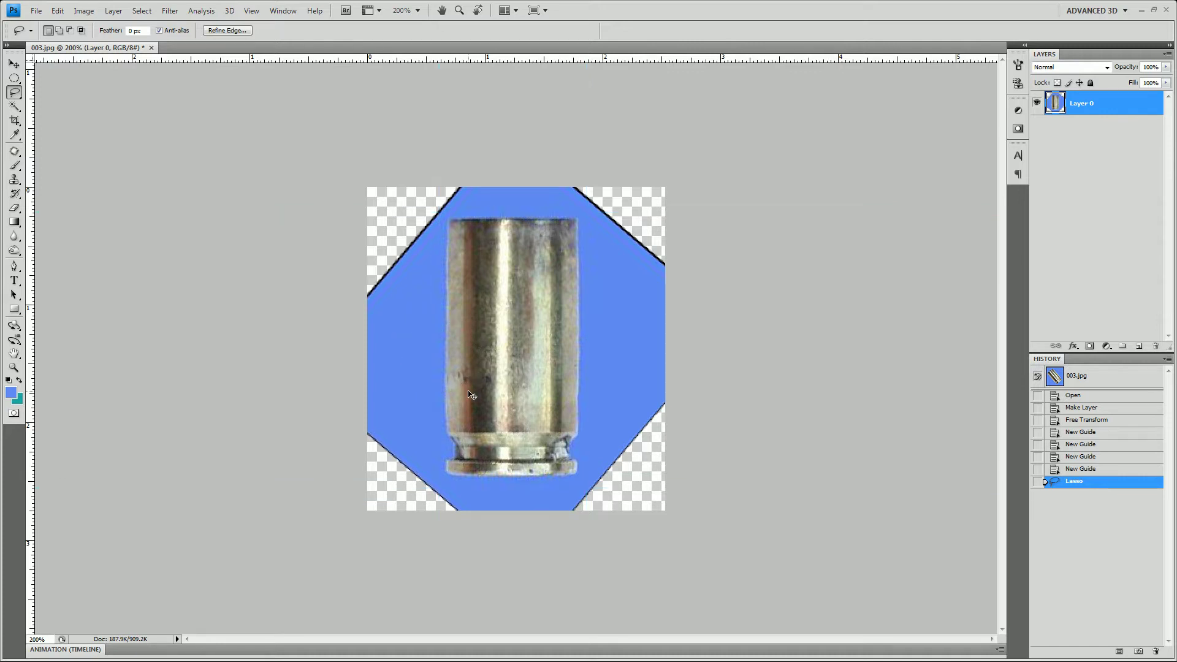
key("ctrl+h")
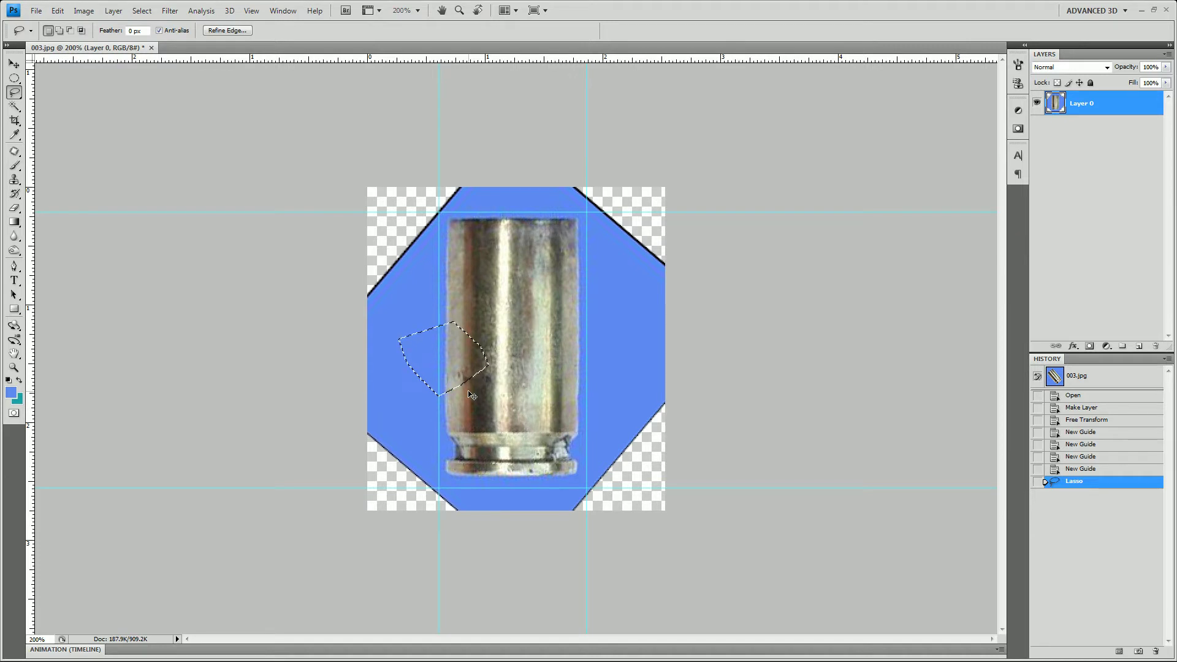
left_click(471, 386)
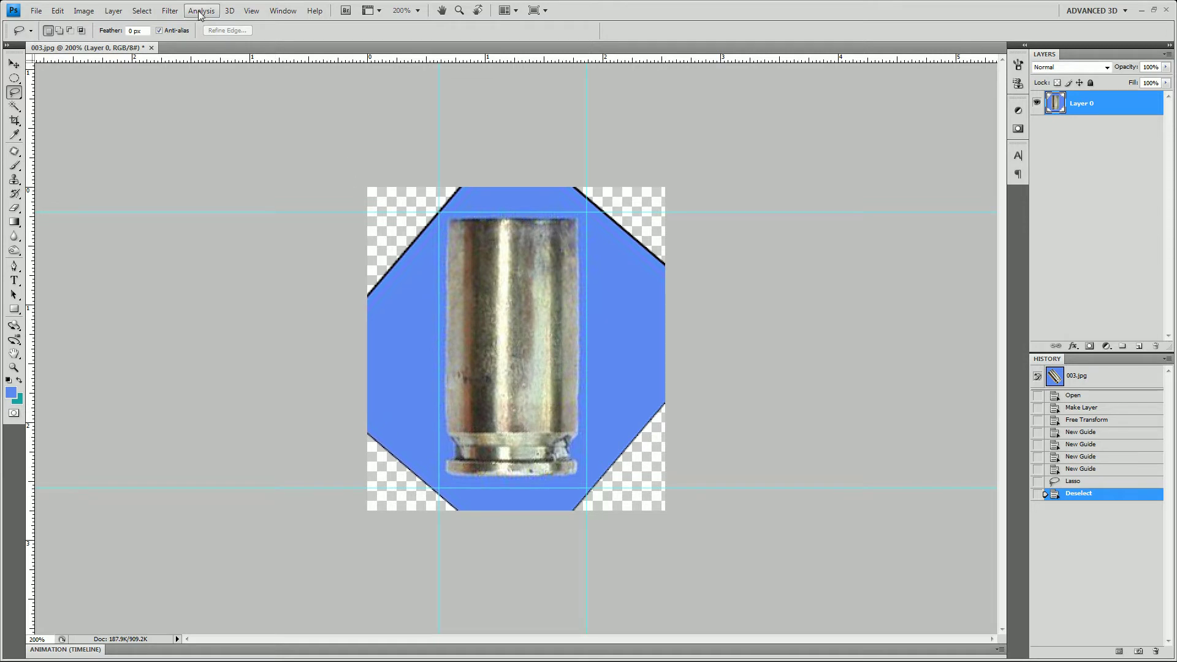
- Clear all guides, then Color Range-select the sampled blue background at Fuzziness 175
left_click(252, 10)
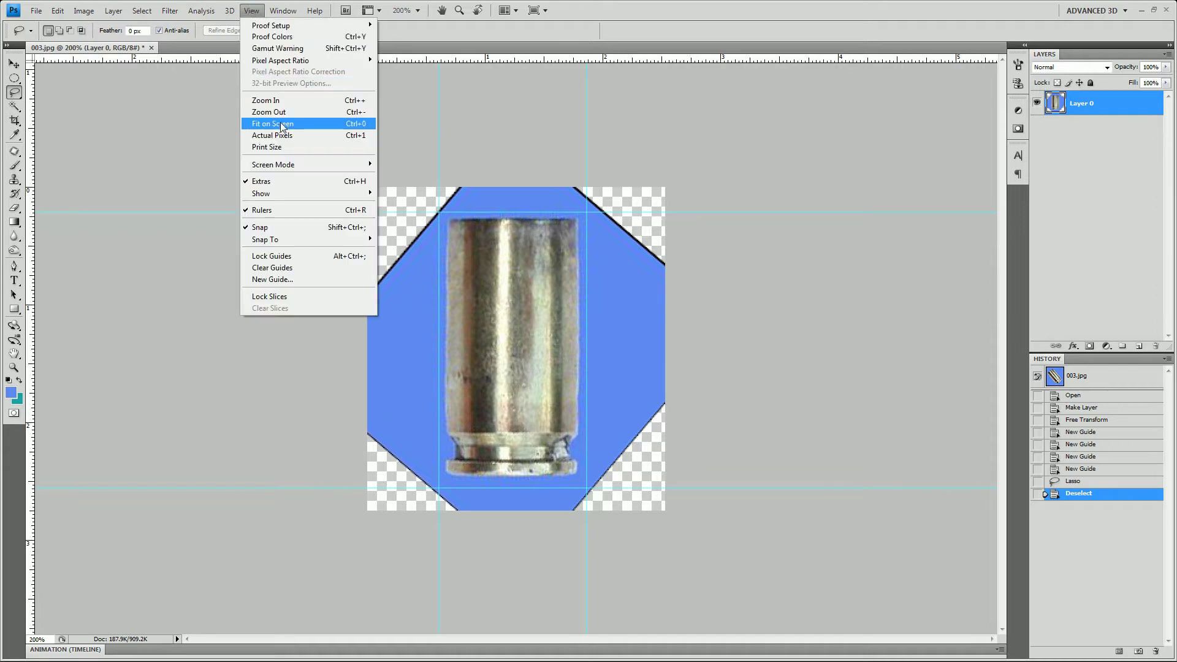
left_click(310, 267)
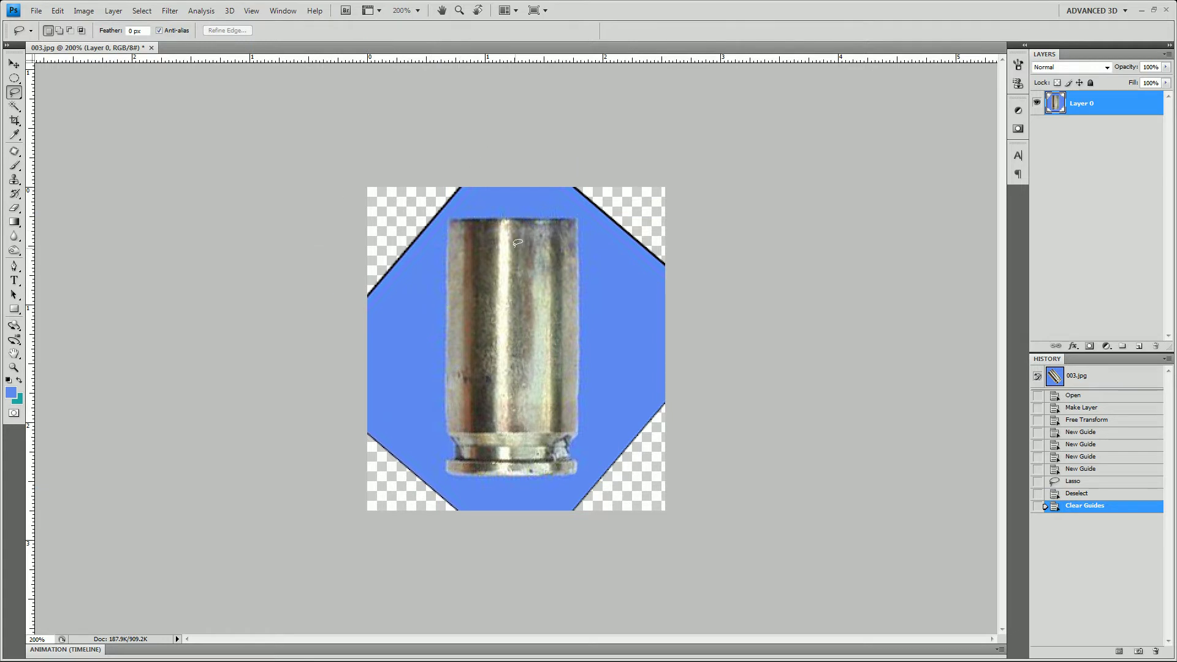
left_click(171, 10)
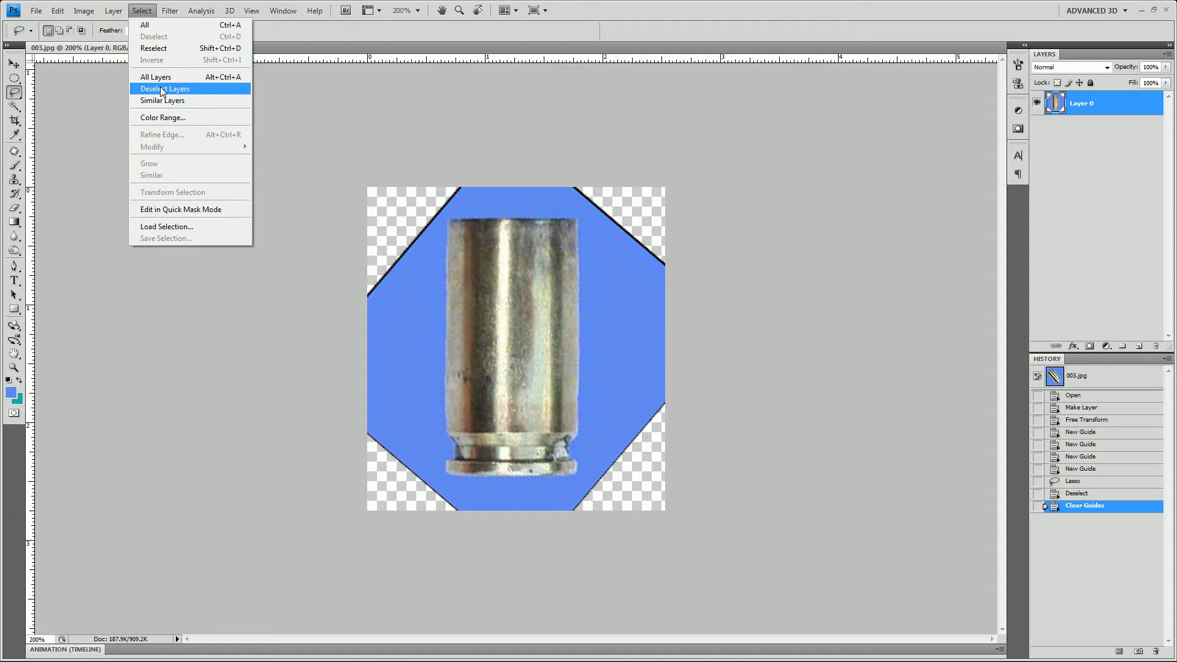
left_click(163, 117)
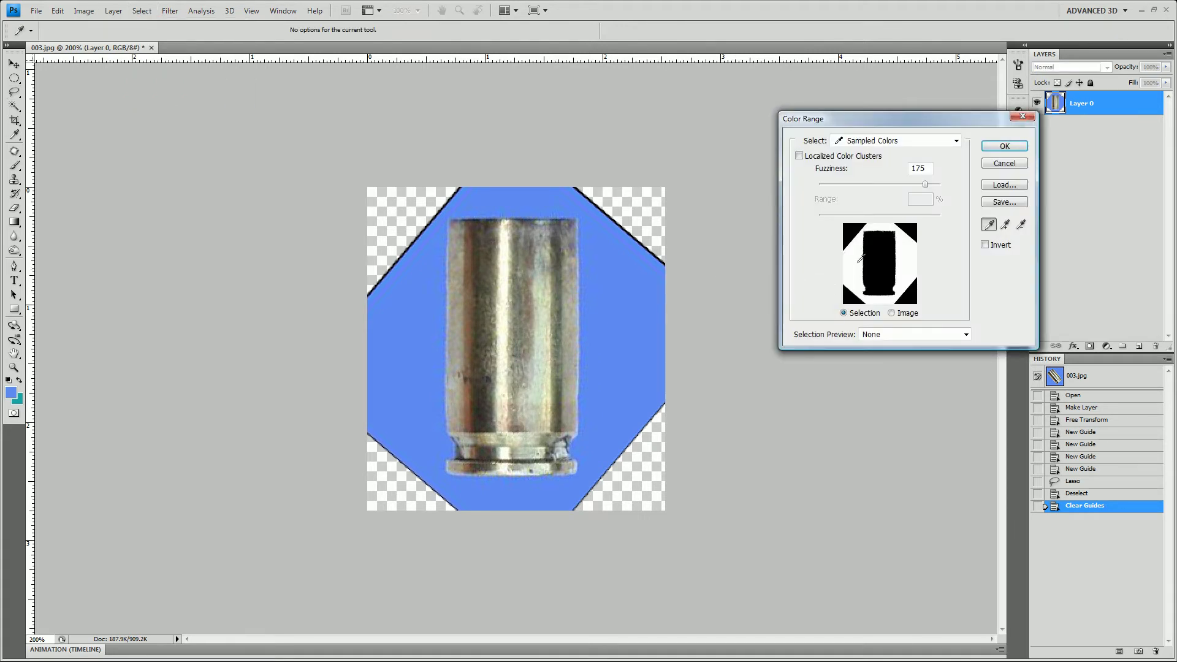
left_click_drag(924, 185, 827, 190)
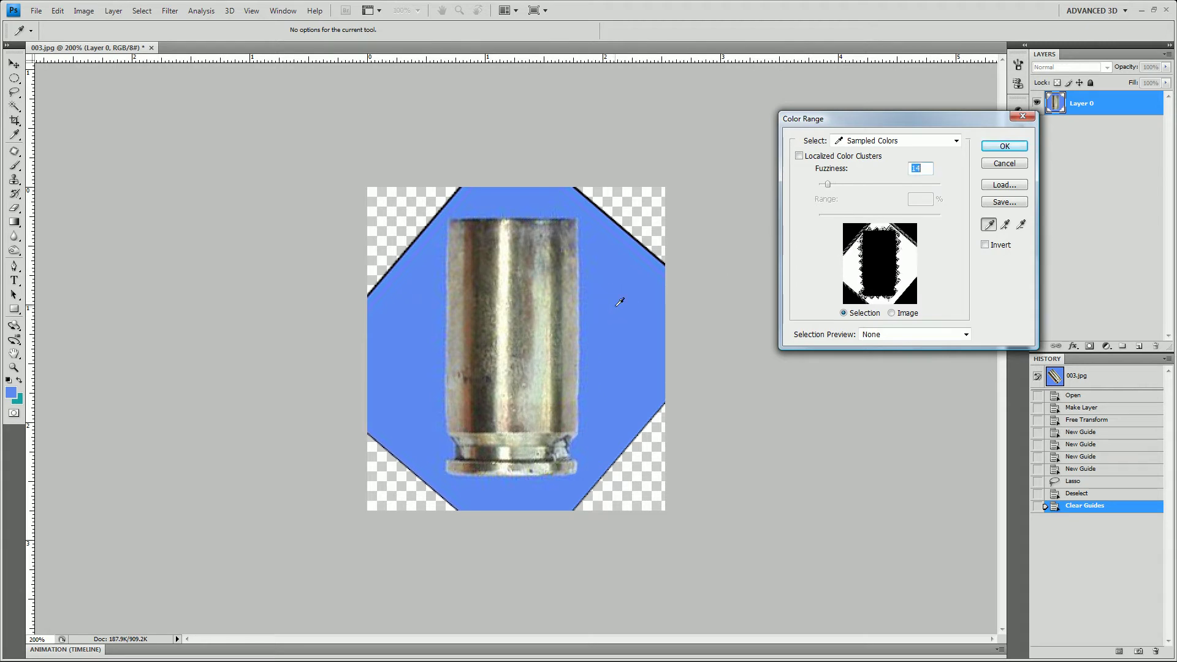
left_click_drag(555, 299, 438, 298)
left_click_drag(827, 184, 1022, 193)
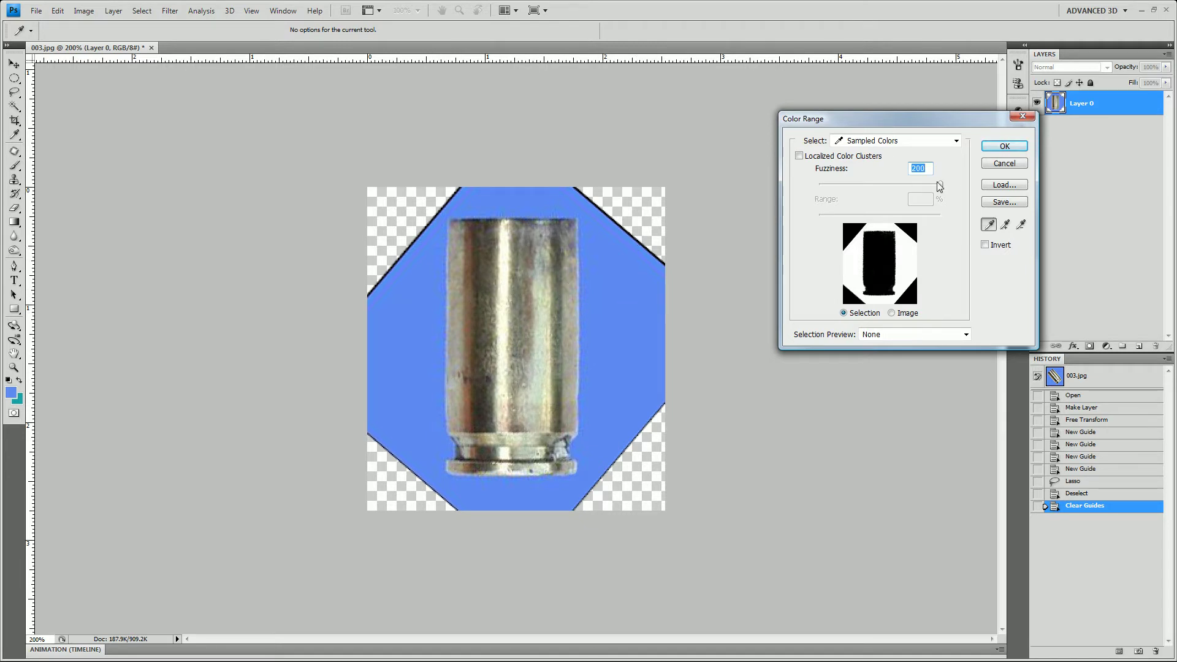
left_click_drag(940, 186, 1031, 215)
type("175")
key("Return")
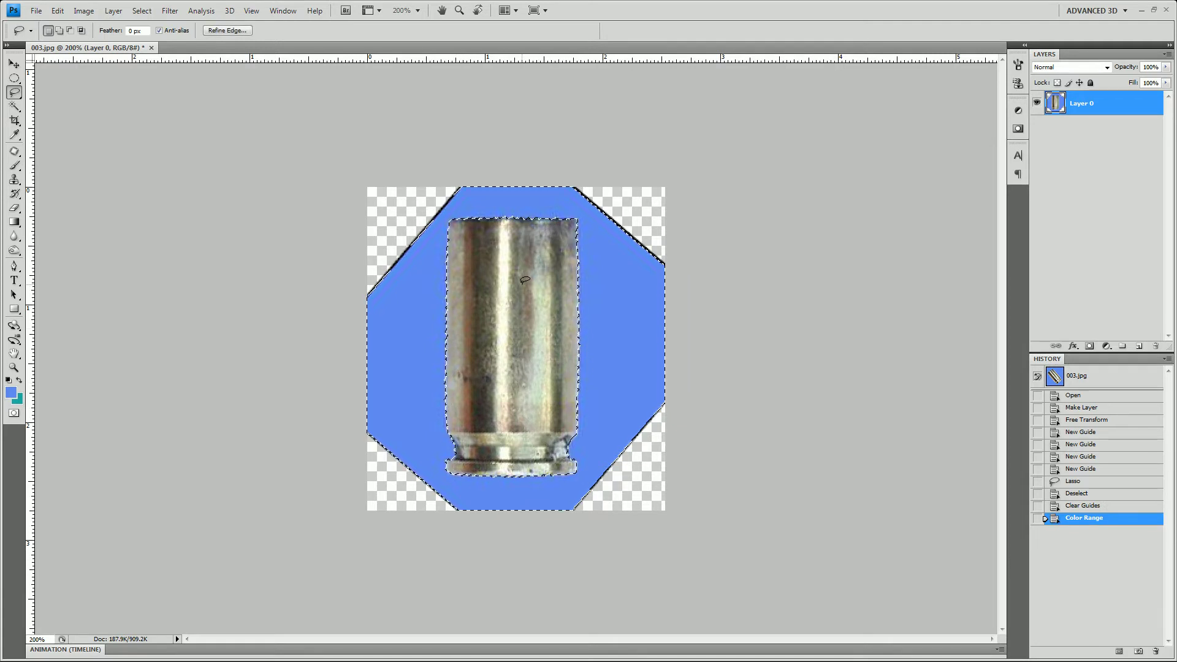
- Preview the selection in Quick Mask, delete the blue background, then deselect
key("q")
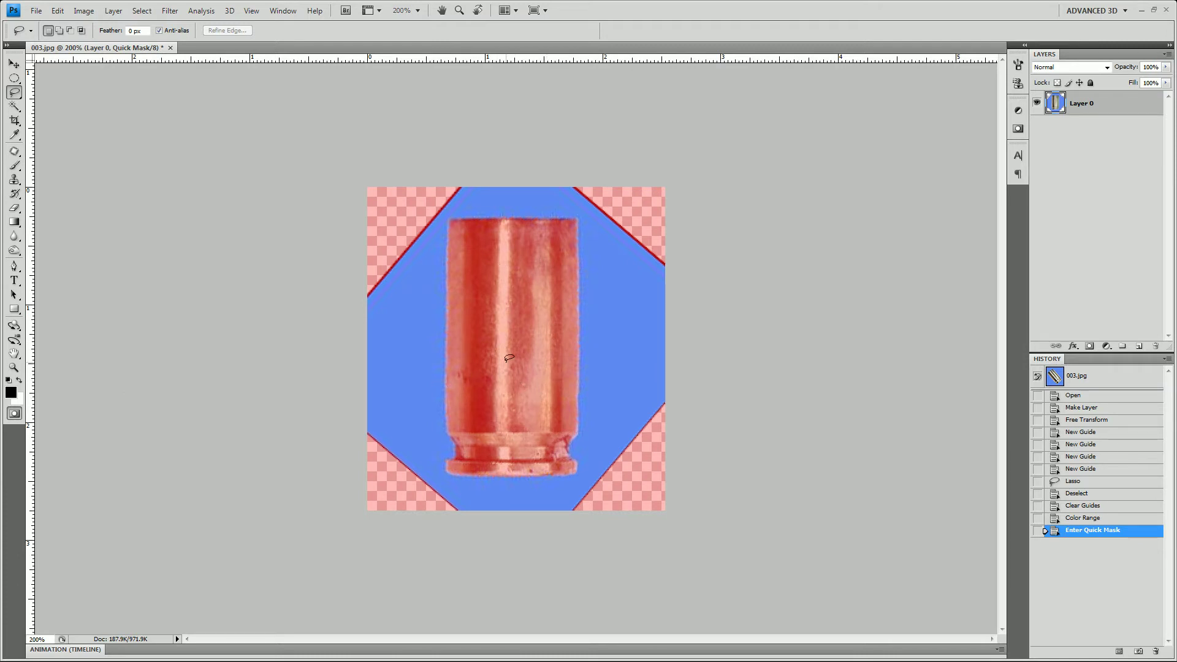
key("q")
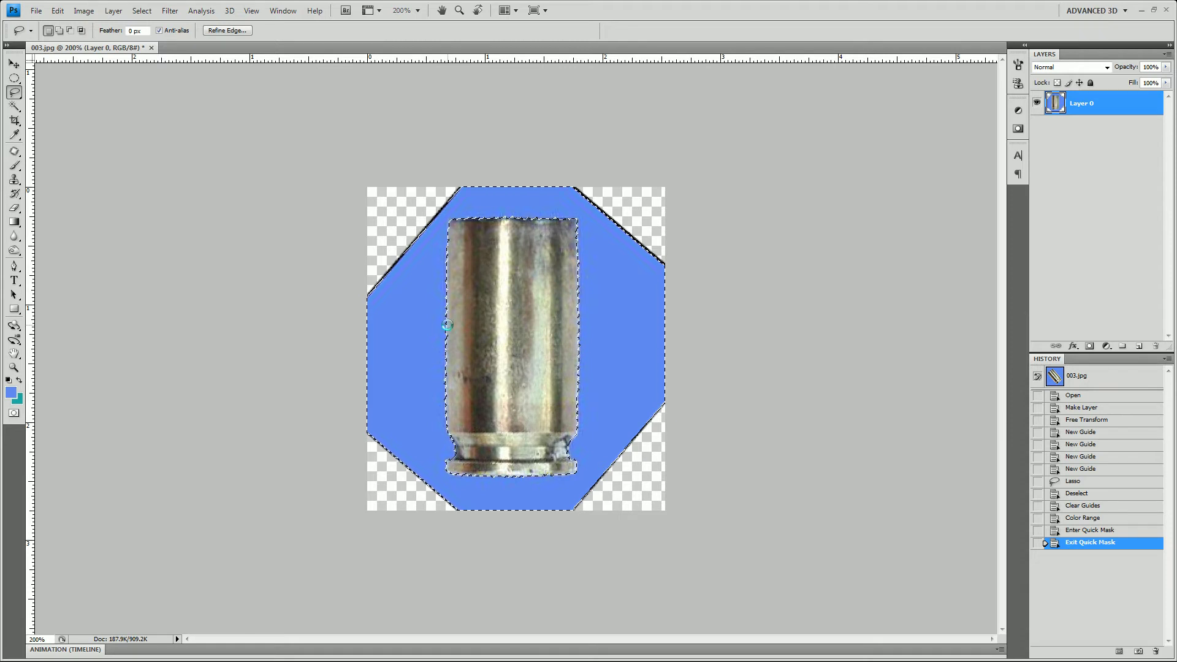
key("Delete")
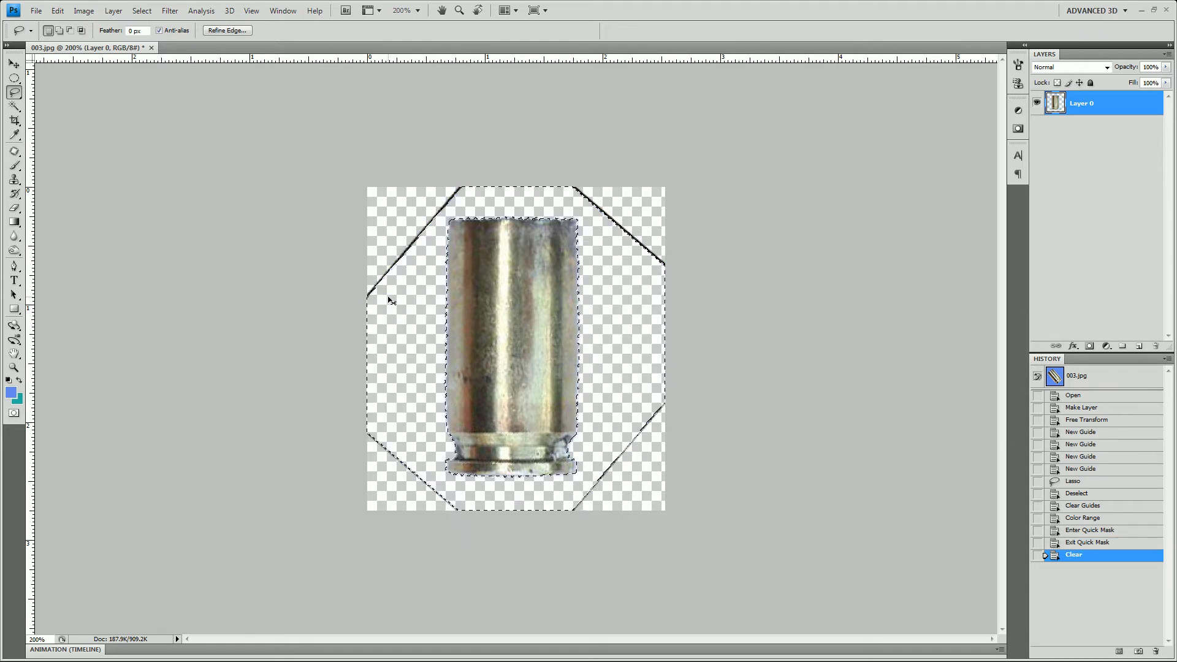
key("ctrl+d")
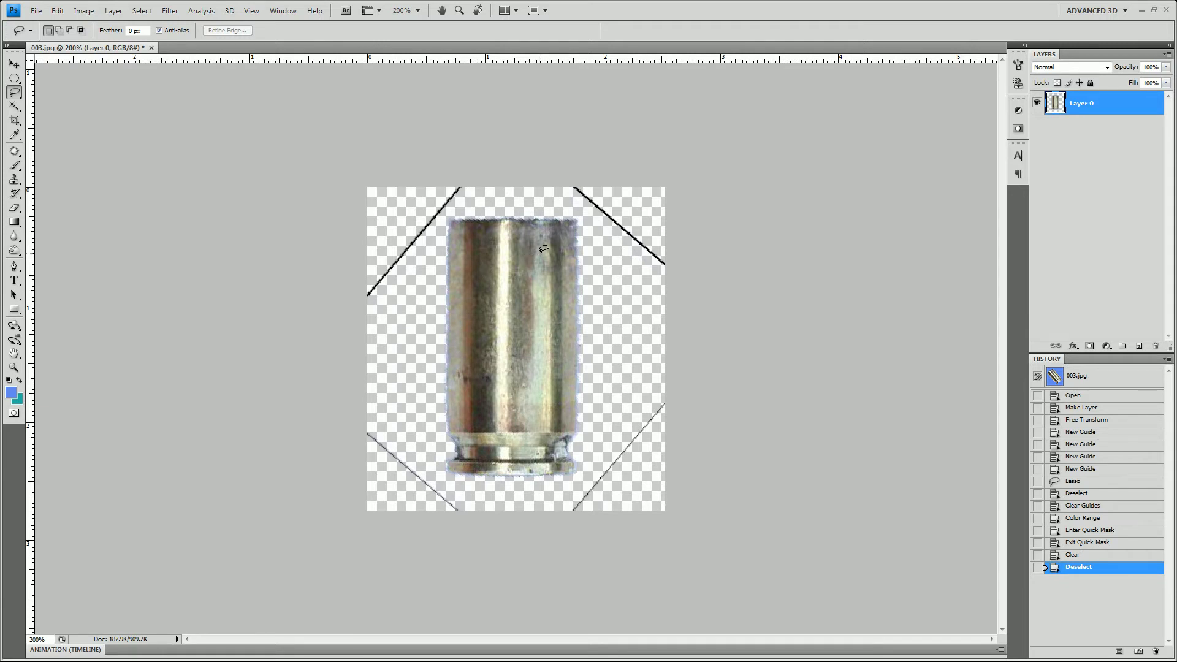
- Erase the black diagonal lines at the top-right, top-left and bottom-left corners
key("e")
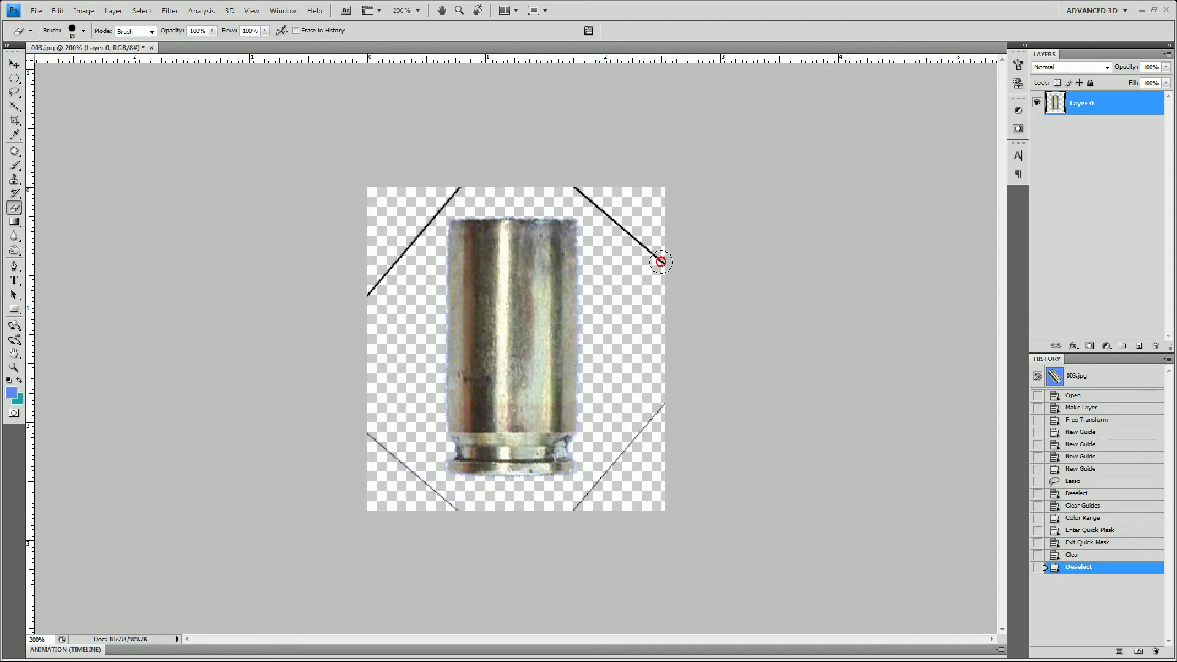
left_click_drag(661, 262, 567, 182)
mouse_move(462, 175)
left_mouse_down()
mouse_move(350, 306)
mouse_move(375, 289)
left_mouse_up()
mouse_move(349, 422)
left_mouse_down()
mouse_move(476, 532)
mouse_move(583, 526)
mouse_move(559, 515)
mouse_move(675, 376)
left_mouse_up()
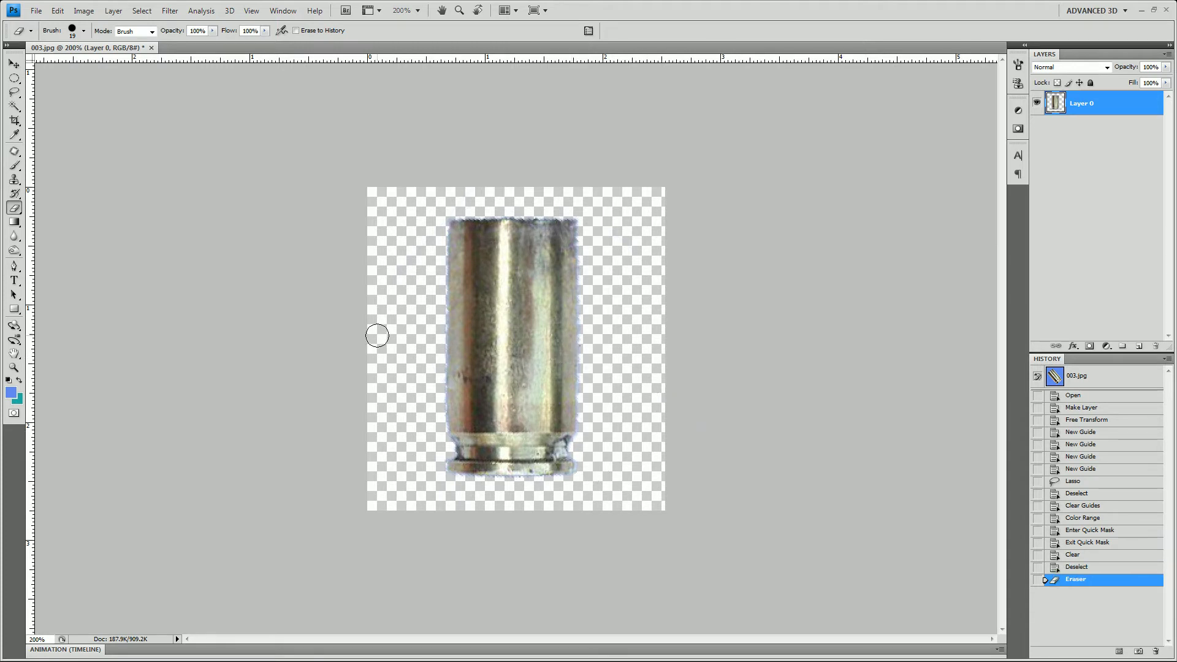
- Crop the canvas to a box trimmed tightly to the shell's edges
key("c")
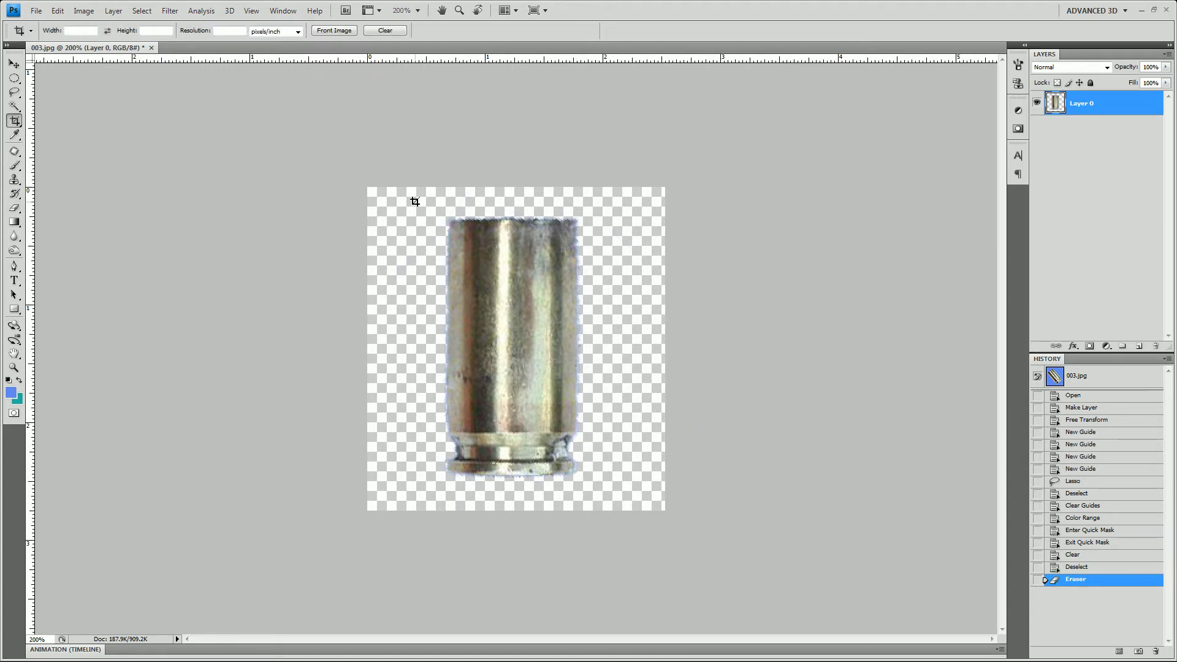
left_click_drag(415, 202, 617, 494)
left_click_drag(617, 348, 586, 349)
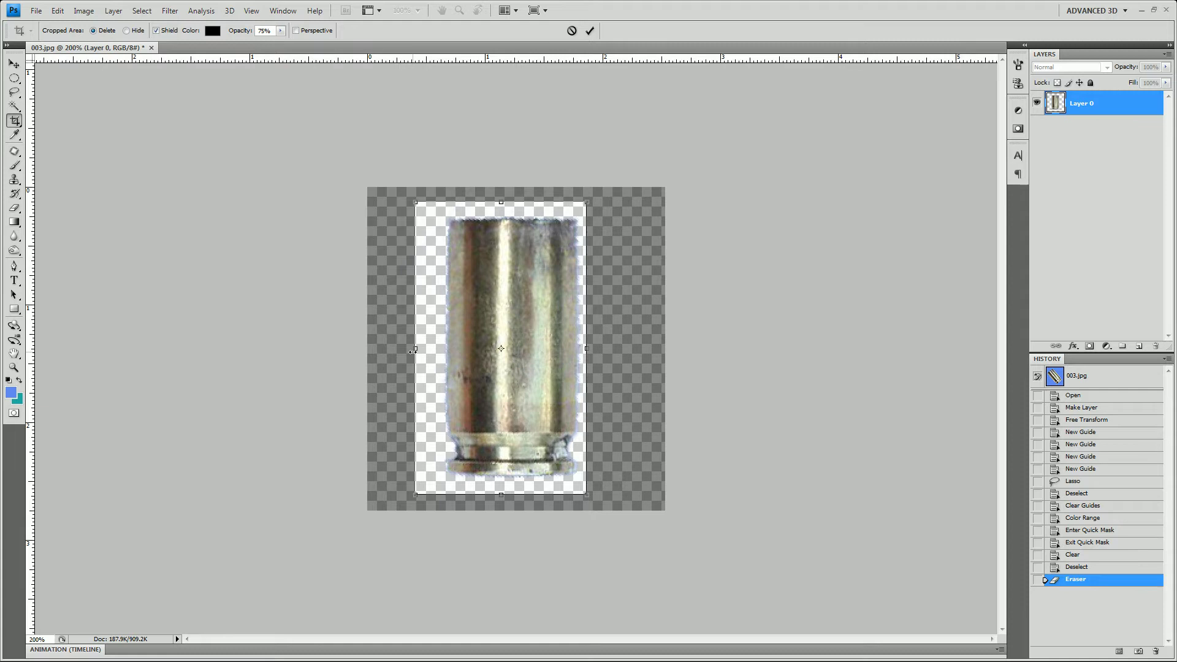
left_click_drag(415, 349, 438, 352)
left_click_drag(511, 202, 511, 212)
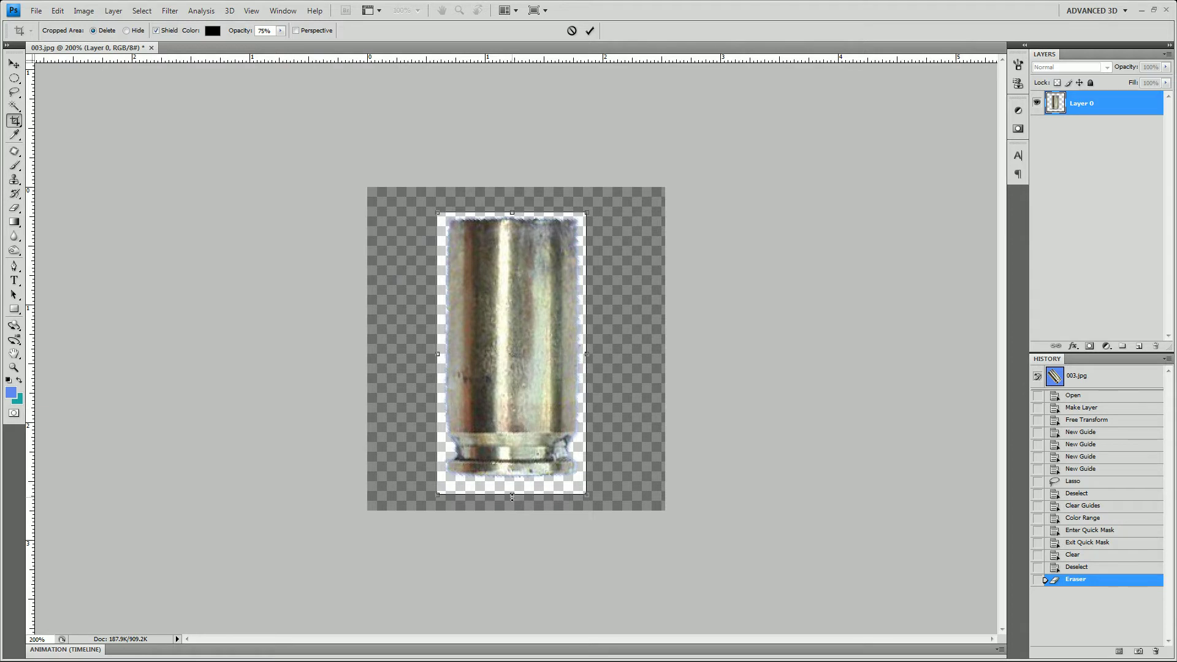
left_click_drag(512, 496, 511, 483)
left_click(538, 418)
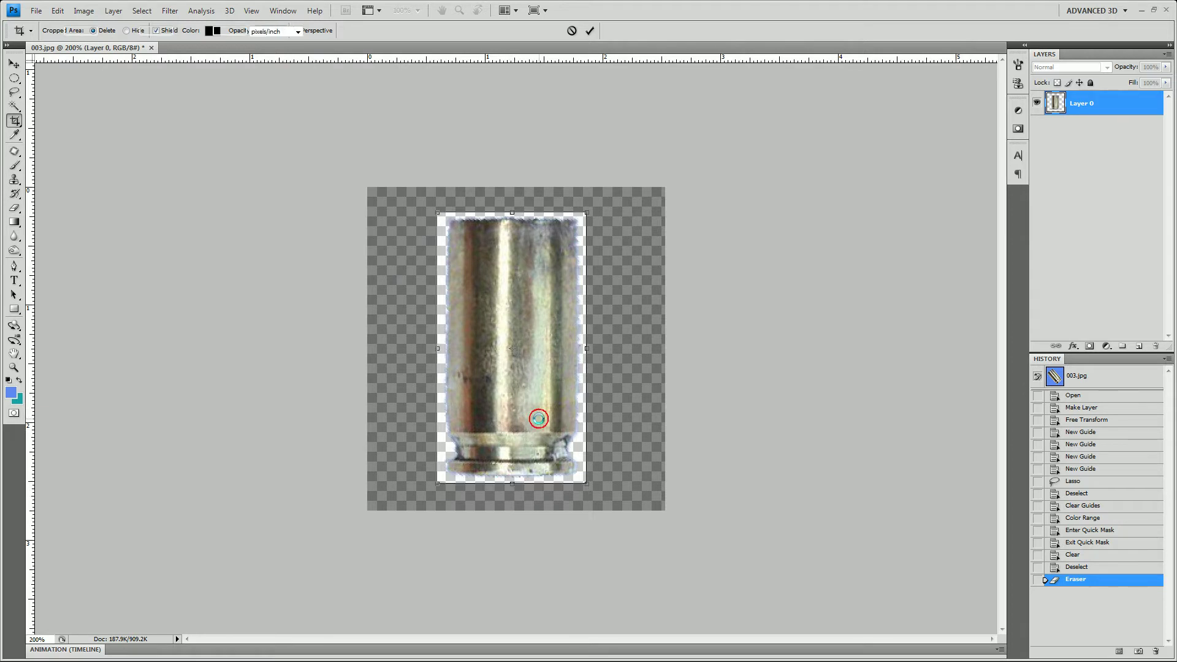
double_click(539, 418)
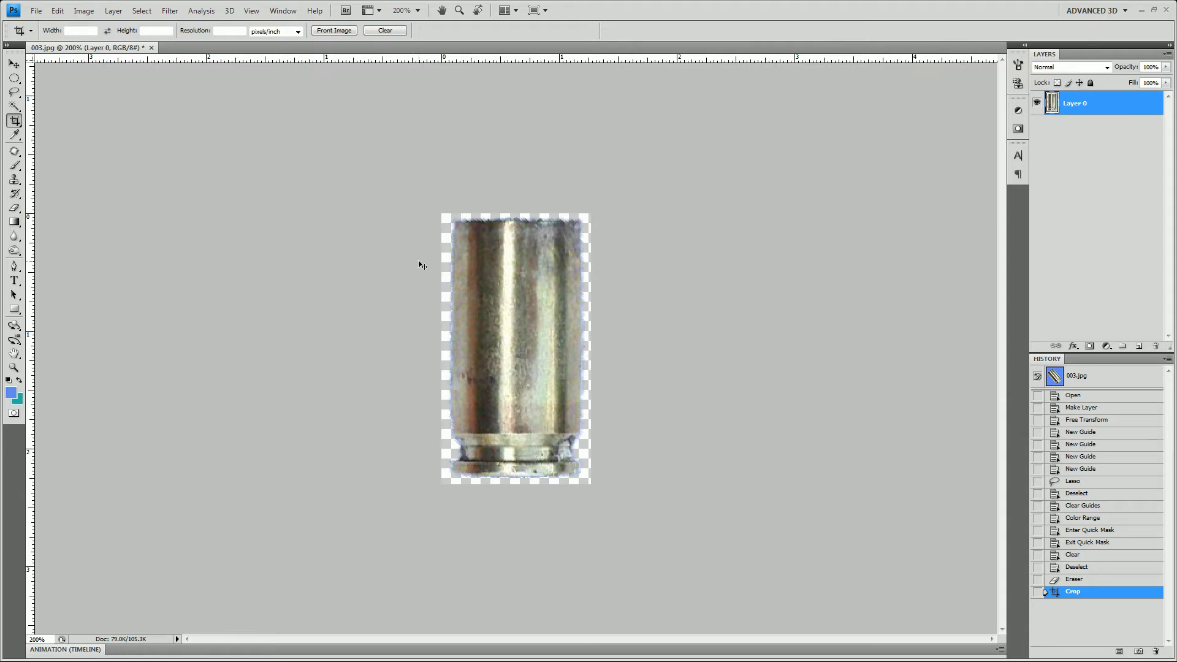
- Start a new document, then cancel it without creating anything
key("ctrl+n")
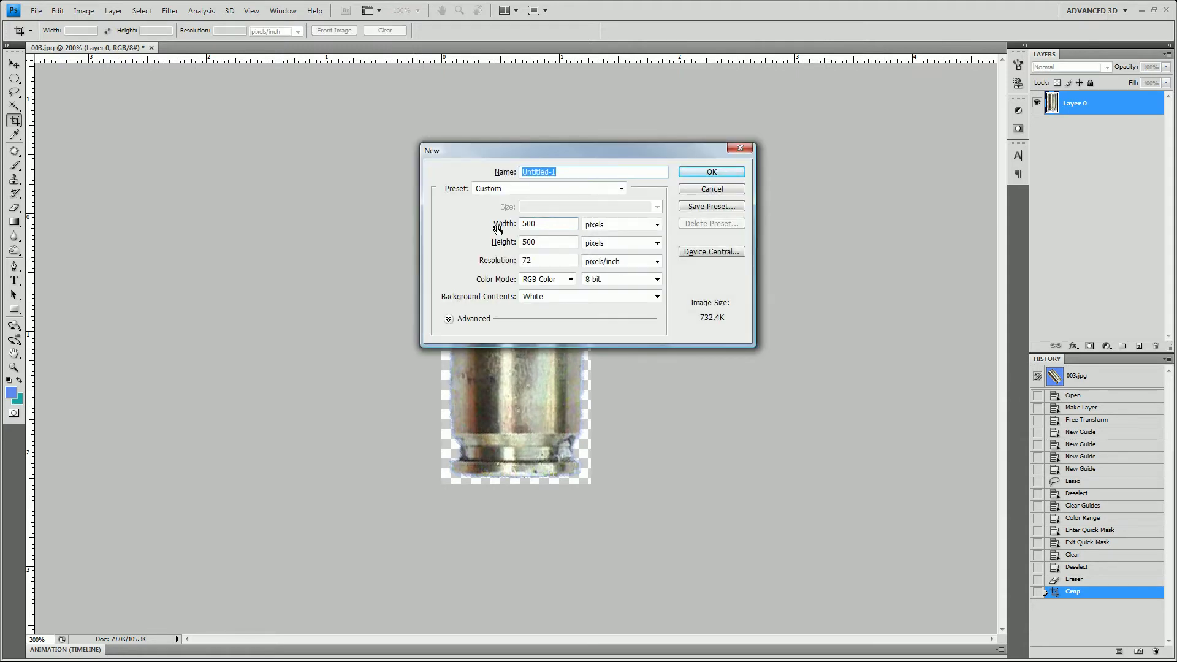
double_click(538, 223)
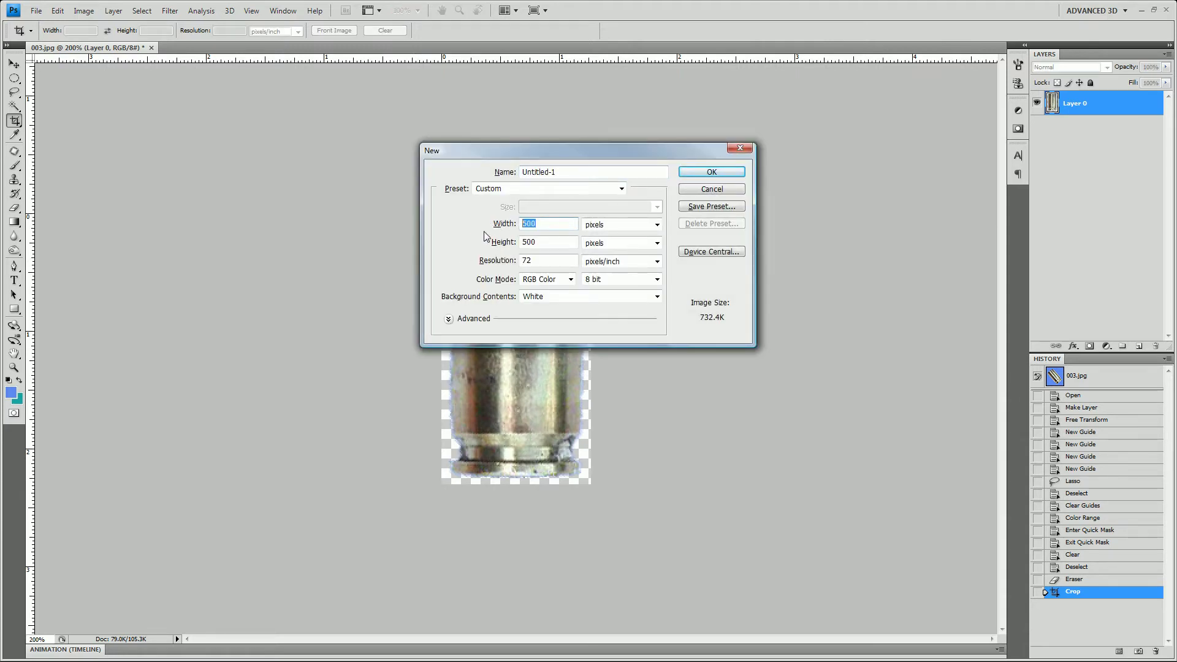
left_click(708, 189)
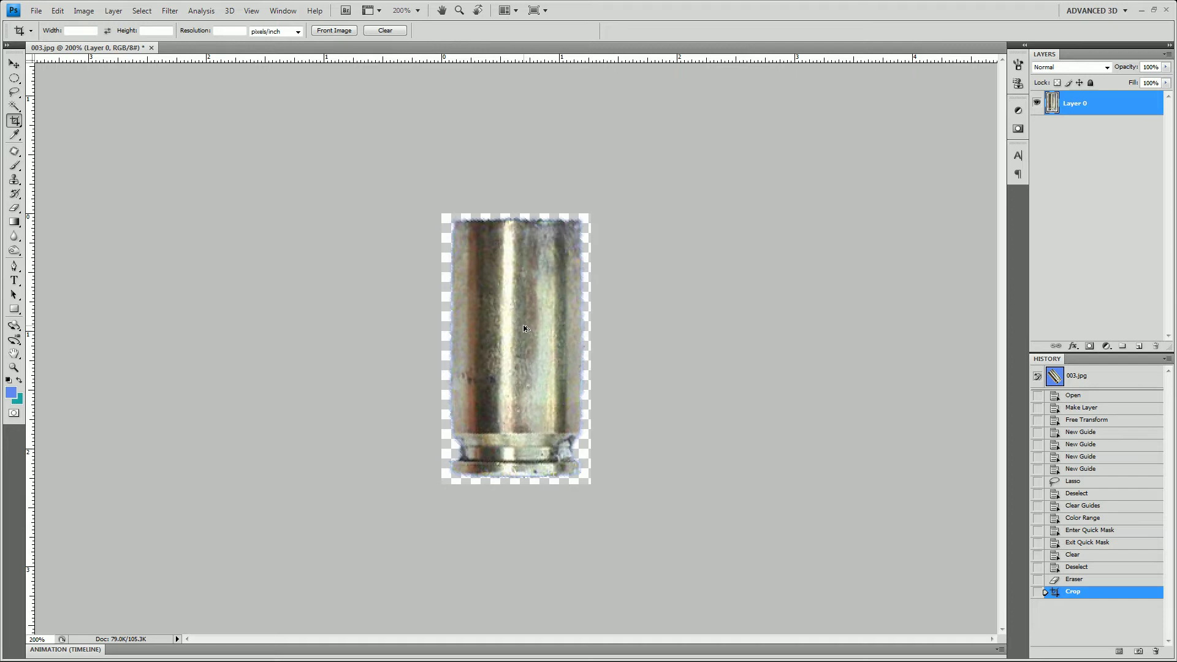
- Confirm in Image Size that the shell is 122 × 221 pixels, then begin a new document
key("ctrl+alt+i")
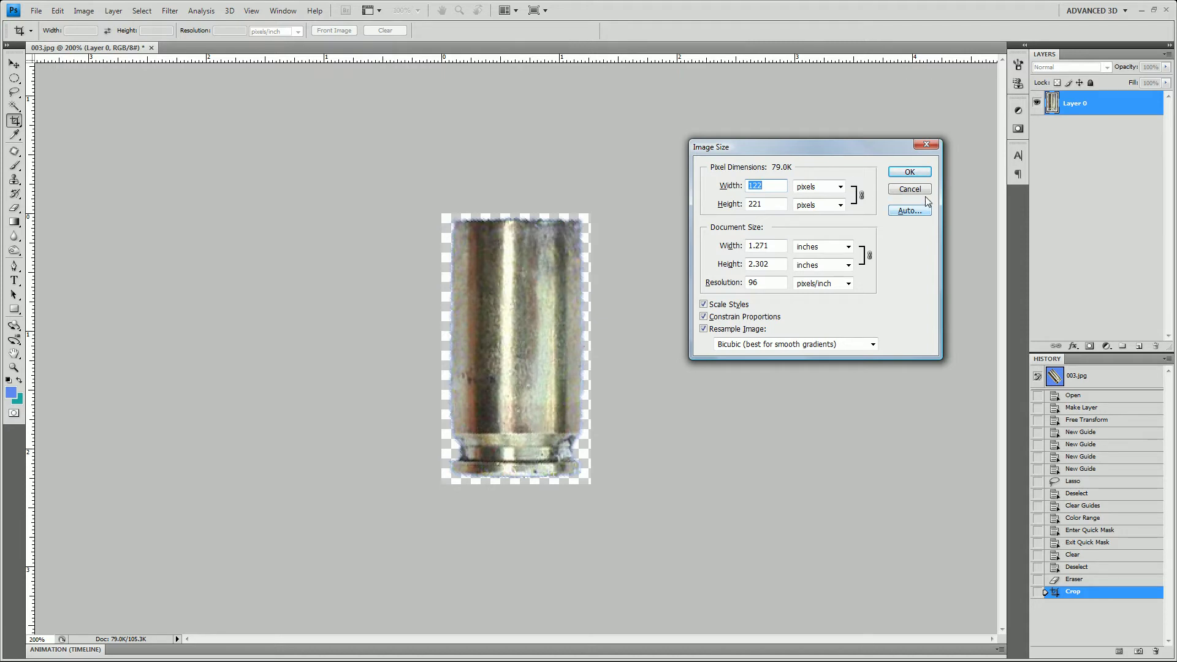
double_click(765, 203)
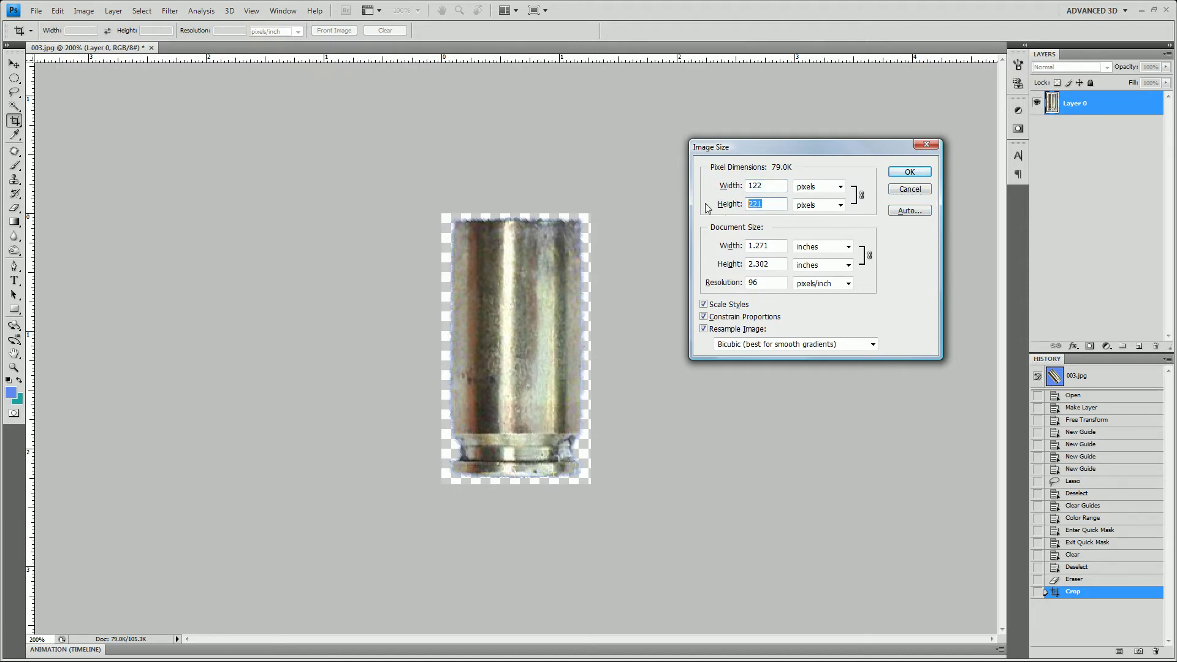
left_click(899, 176)
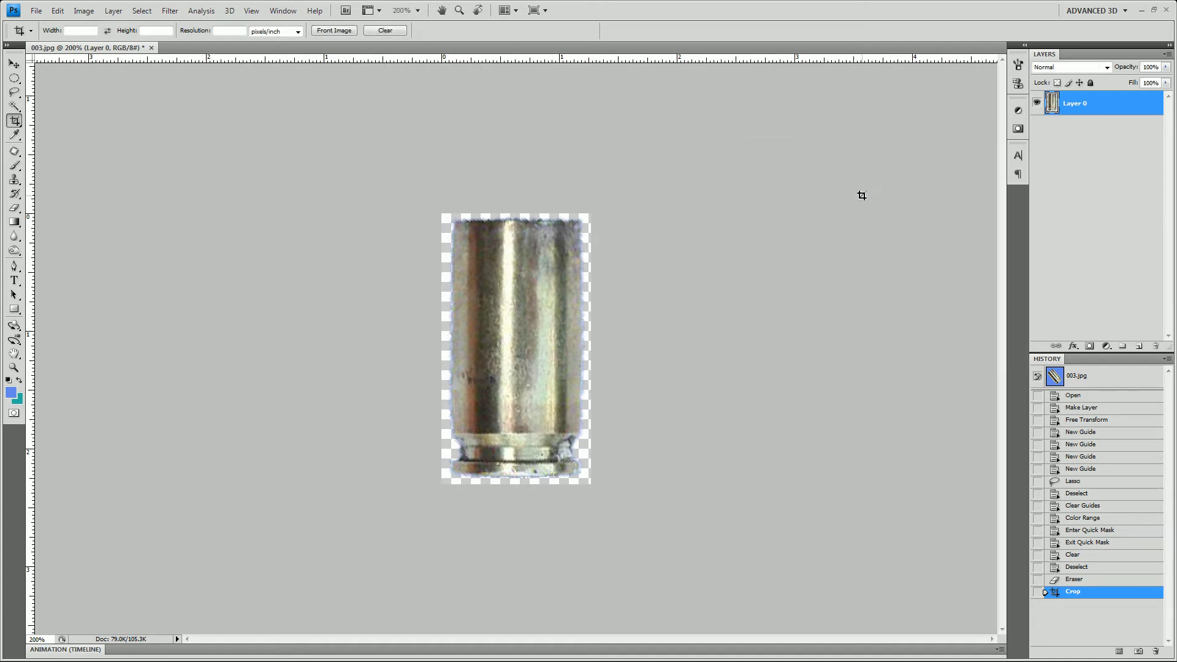
key("ctrl+n")
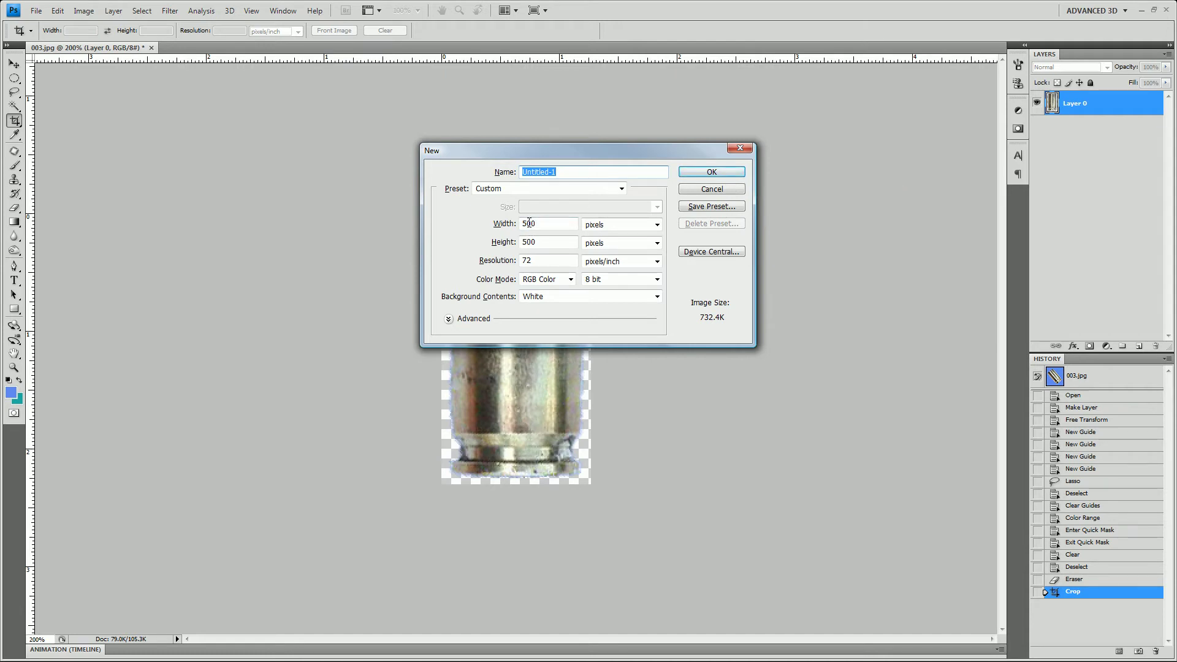
- Create the 500 × 500 white Untitled-1 document and drag the shell from 003.jpg onto it as Layer 1
left_click(711, 172)
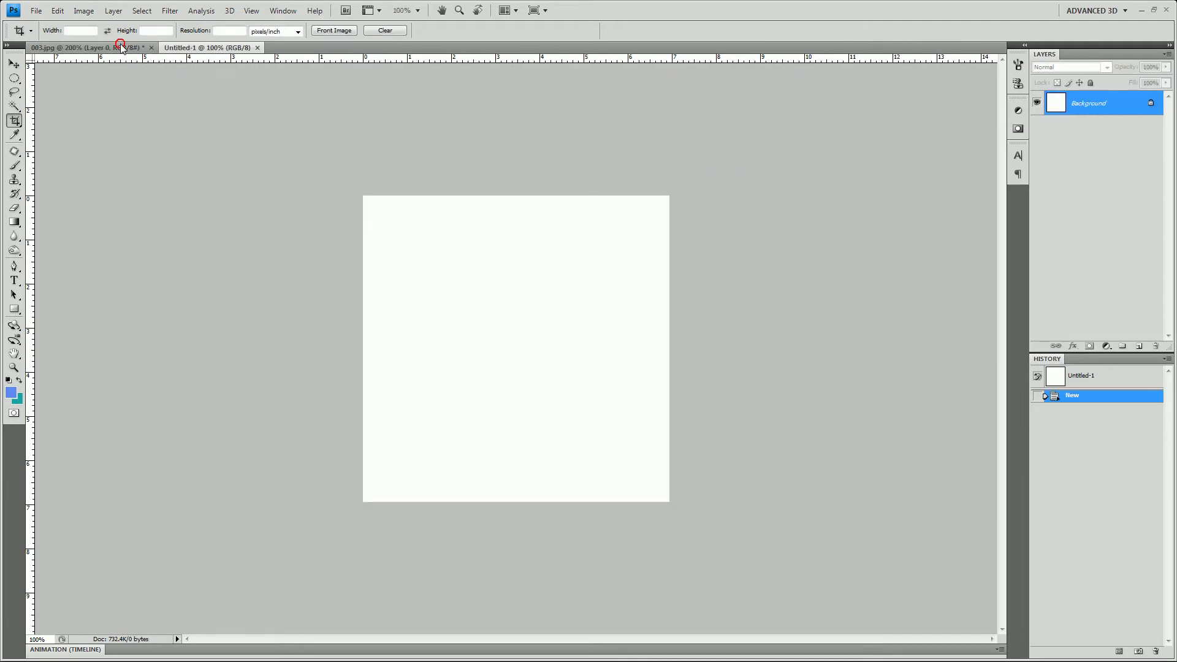
left_click_drag(121, 47, 130, 112)
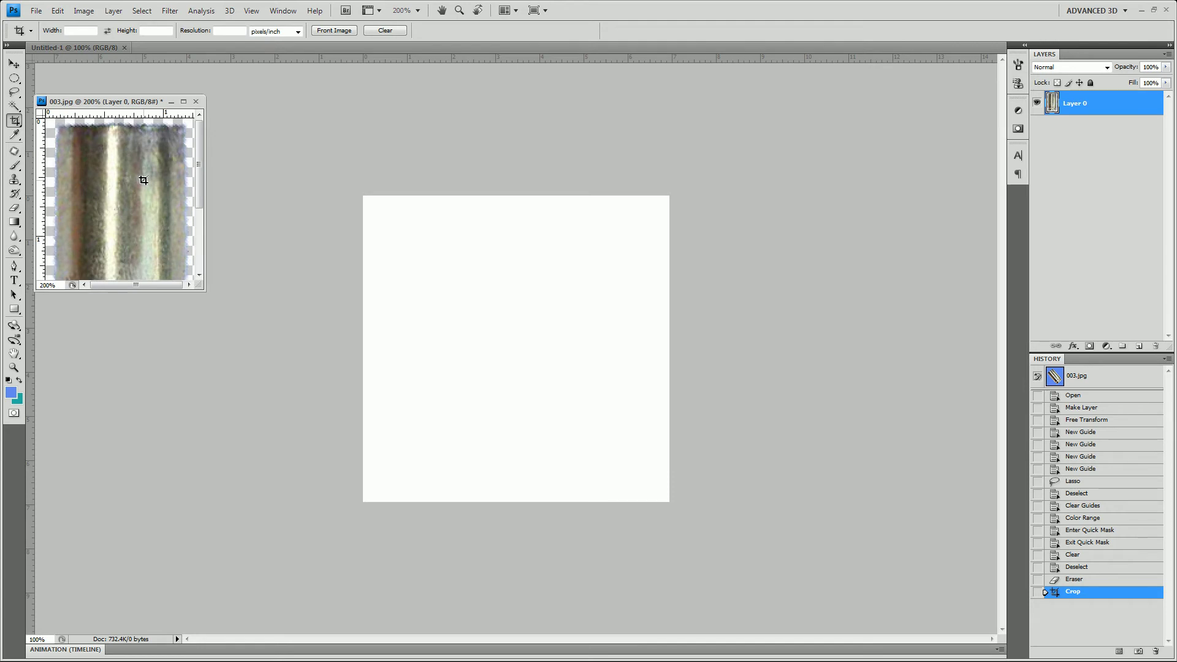
key("v")
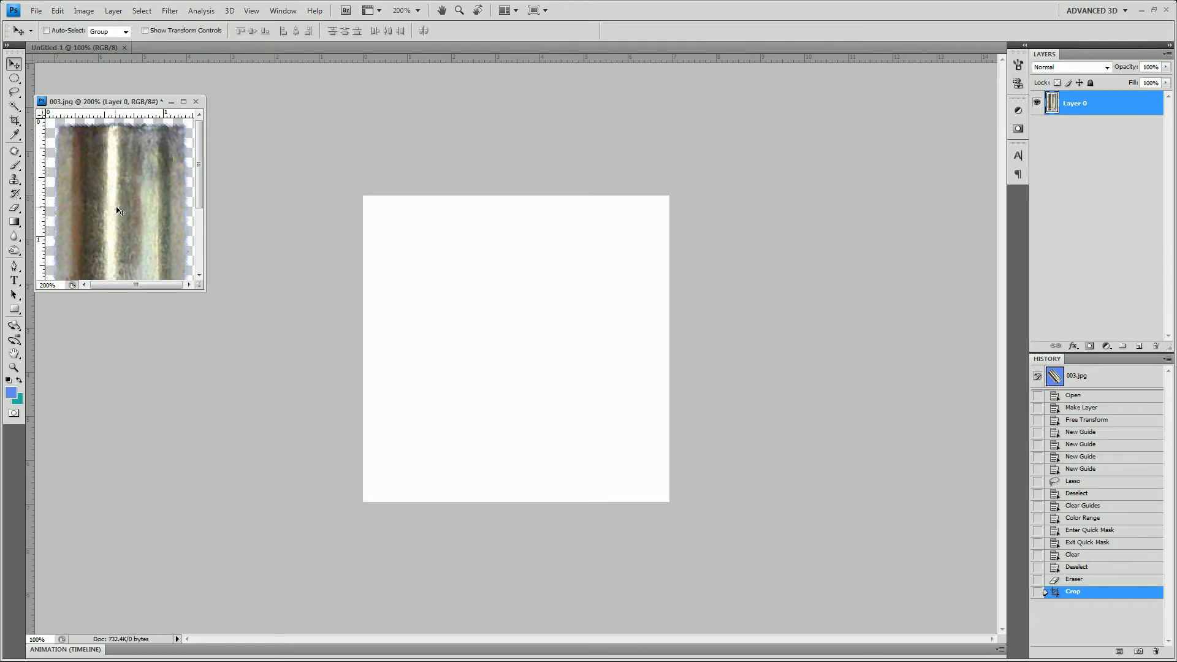
left_click_drag(120, 211, 519, 353)
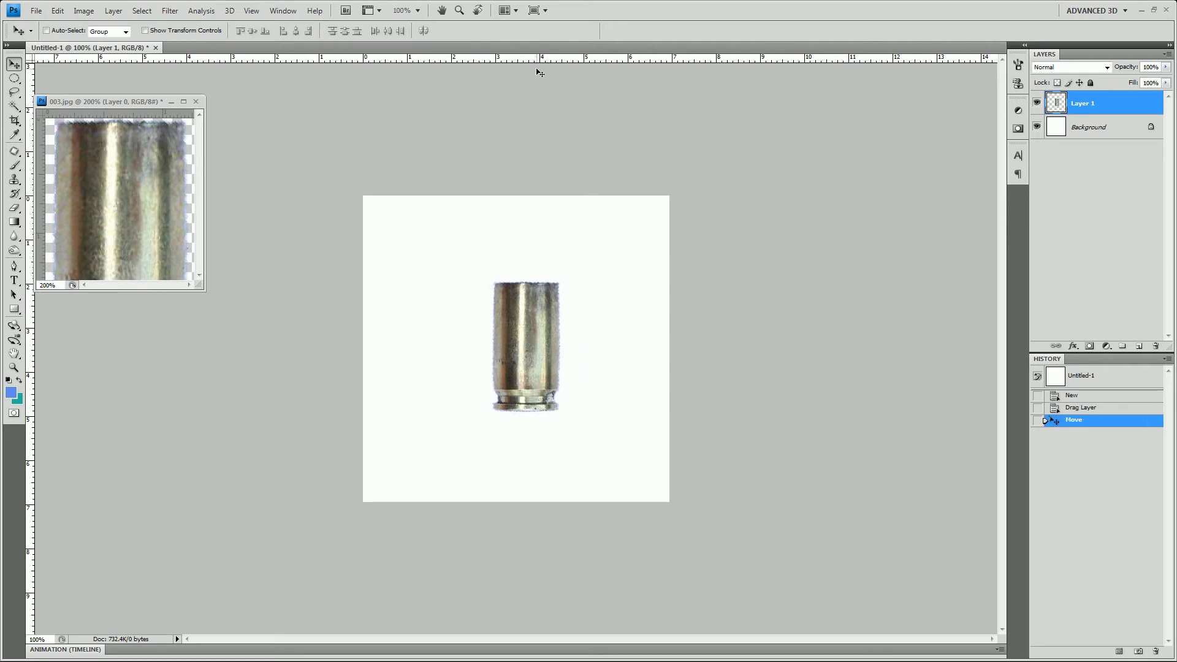
- Add horizontal and vertical centre guides, align the shell onto them, then hide the guides
left_click_drag(540, 58, 544, 349)
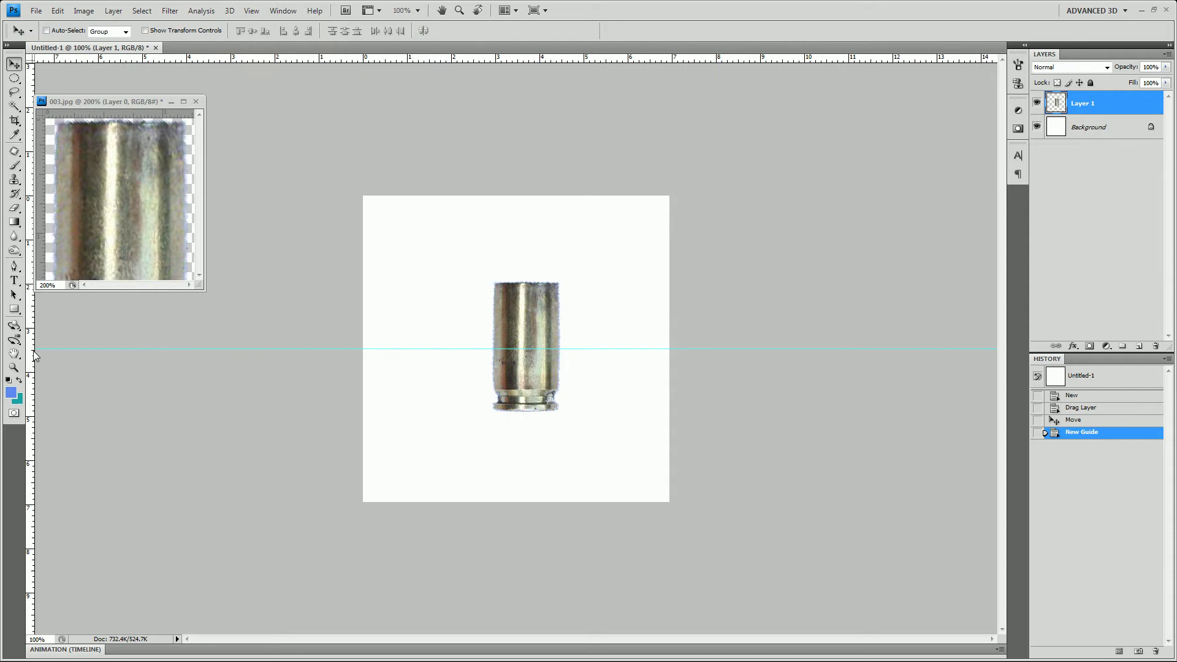
left_click_drag(31, 354, 516, 395)
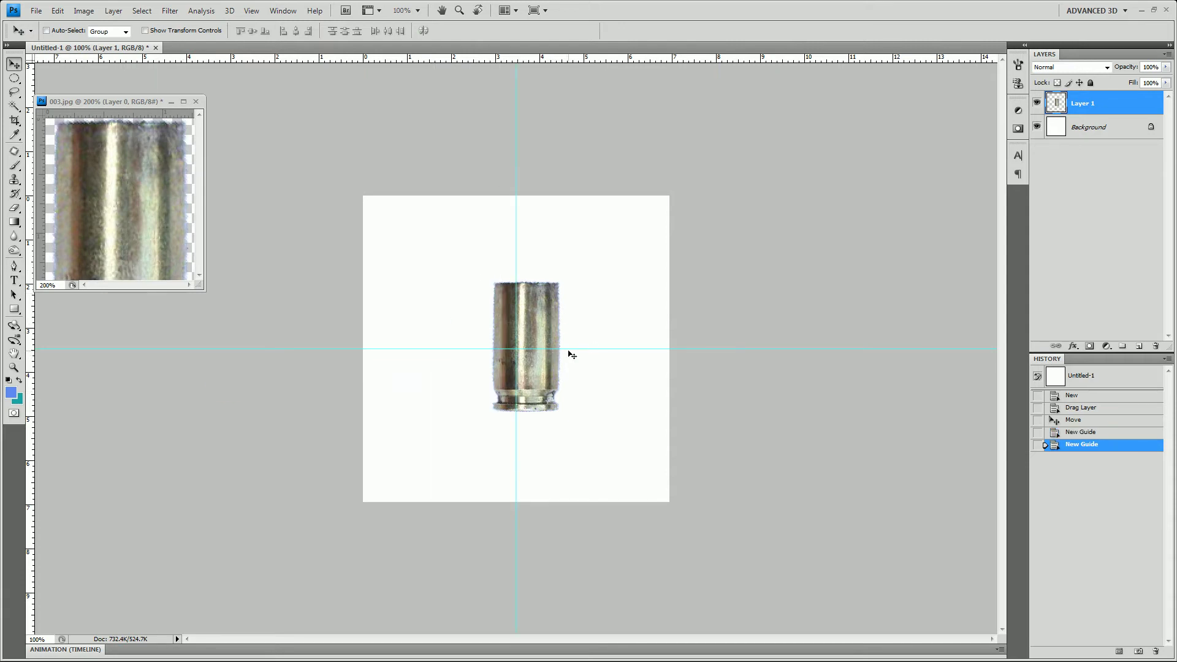
left_click(1036, 126)
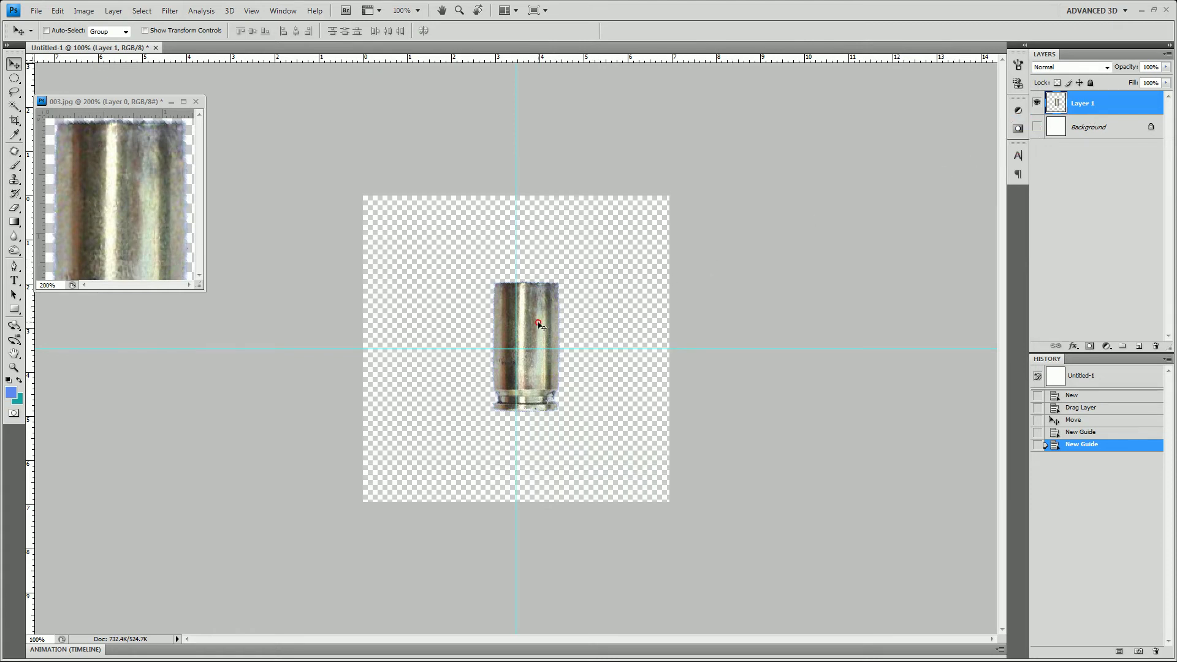
left_click_drag(539, 327, 532, 331)
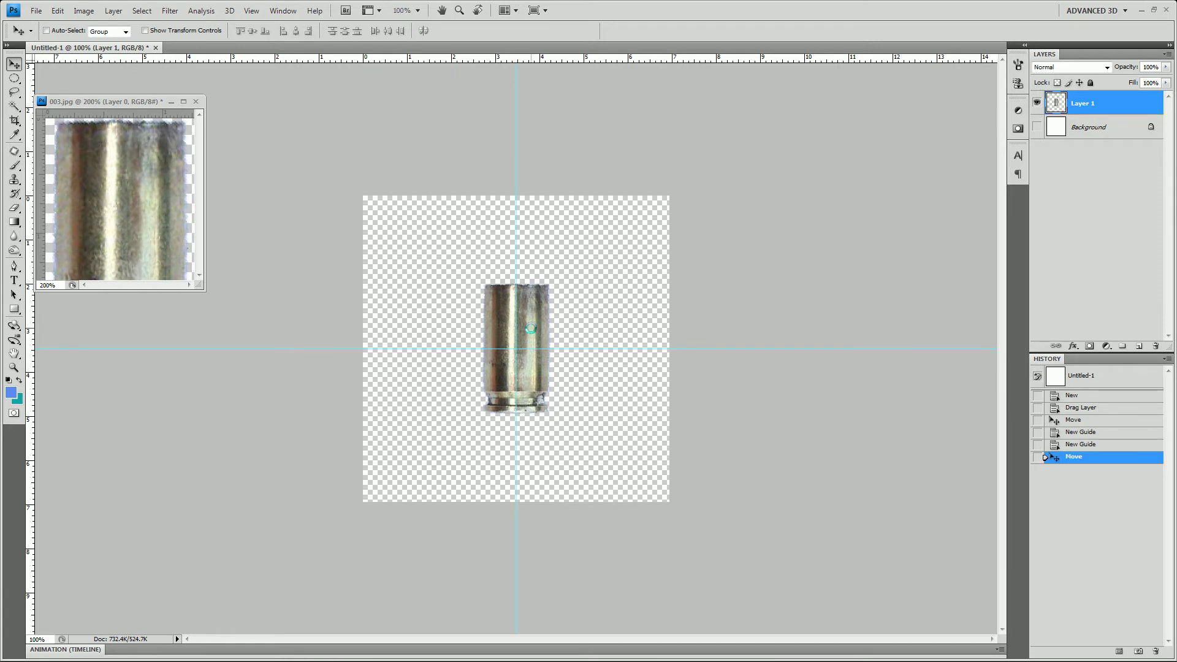
left_click(1036, 127)
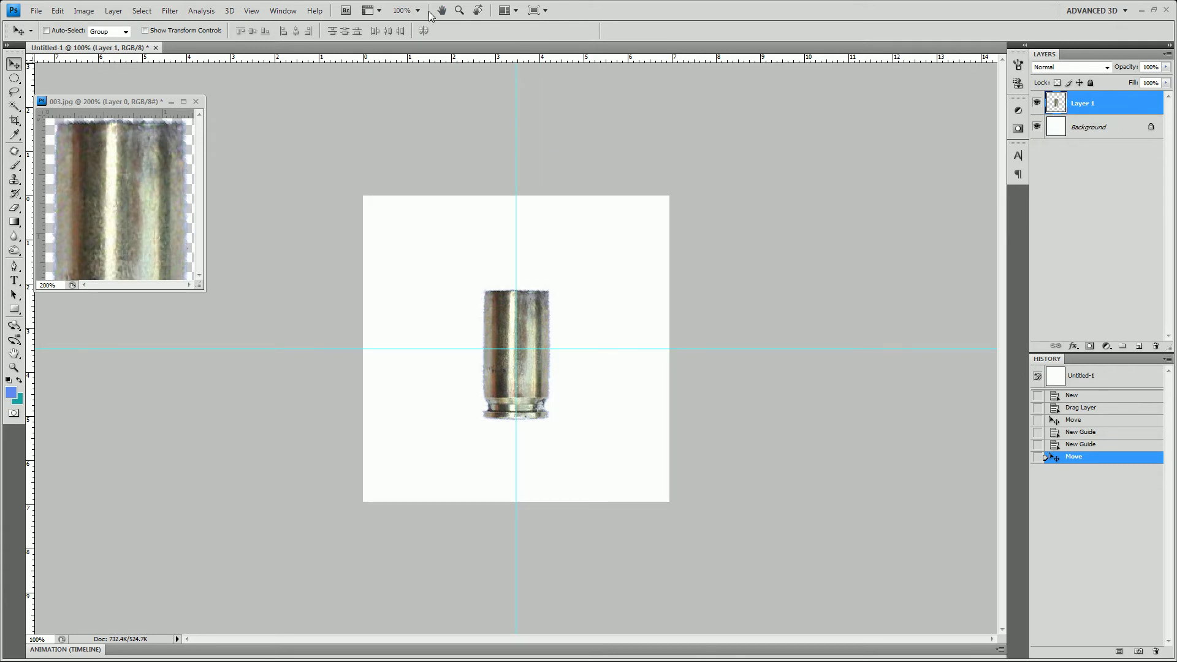
key("ctrl+semicolon")
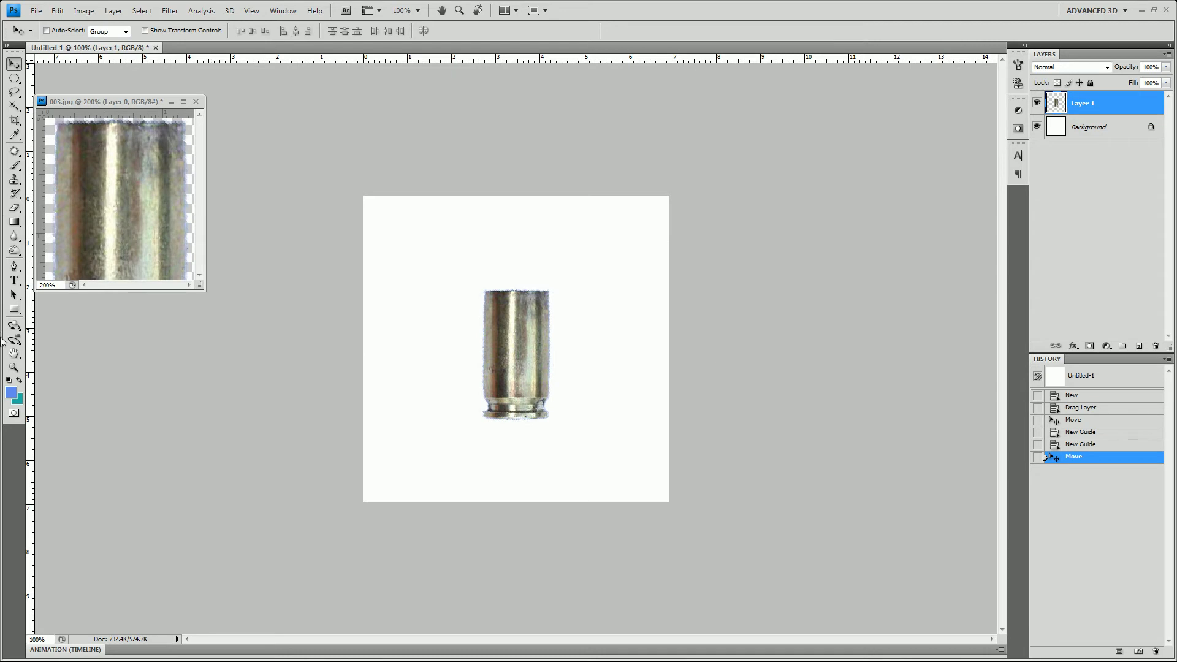
left_click(10, 396)
- Set the foreground colour to black, undoing a first fill that covered the shell
left_click_drag(893, 237, 1051, 358)
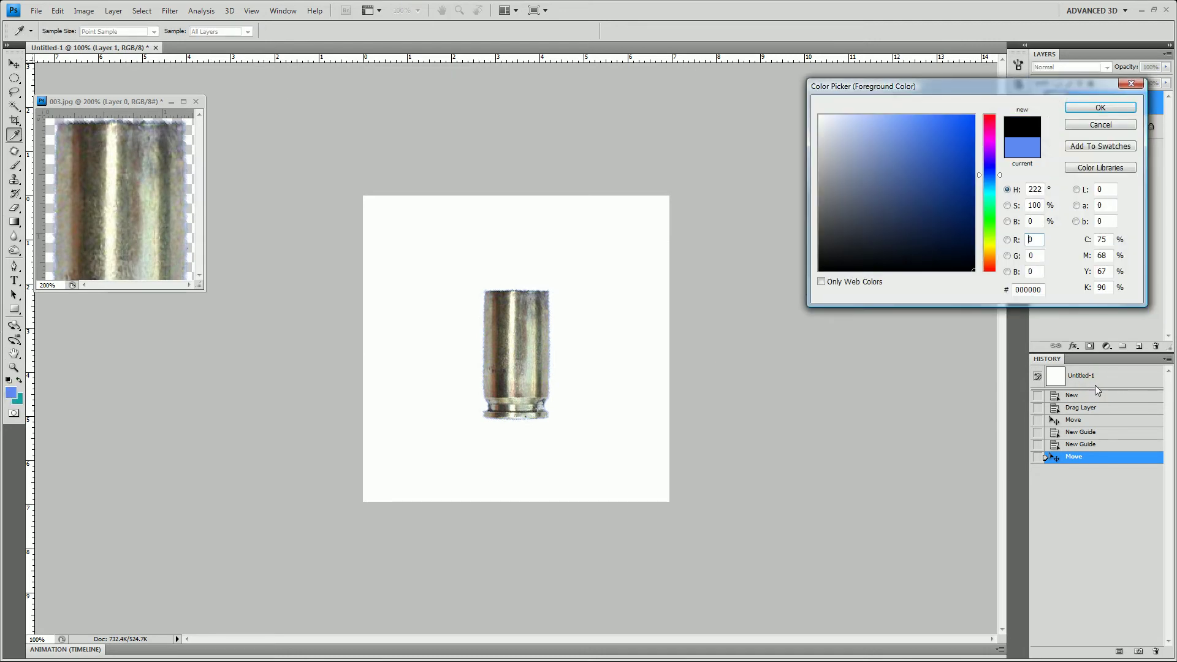
left_click(1074, 107)
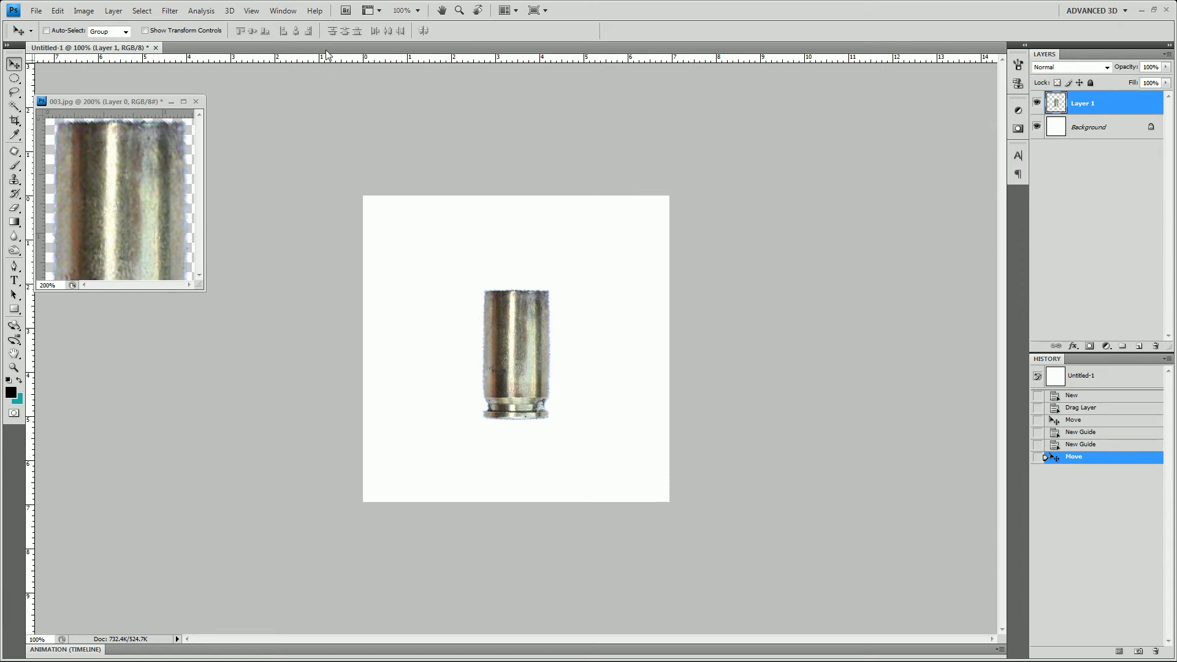
key("shift+F5")
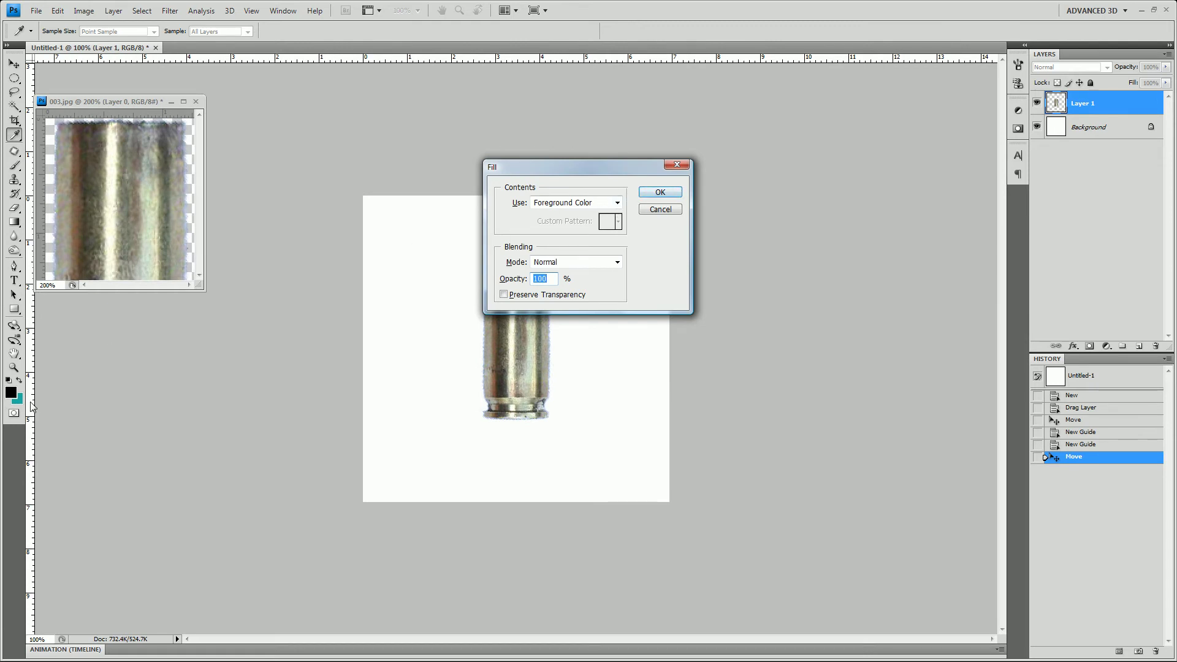
left_click(656, 192)
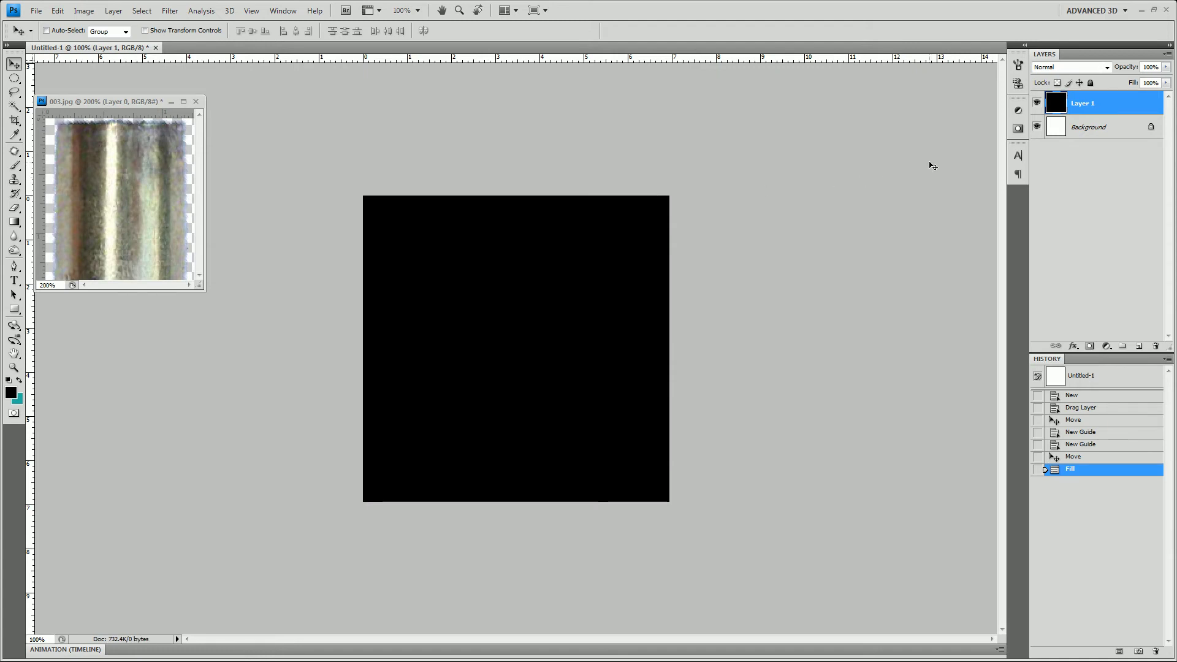
key("ctrl+z")
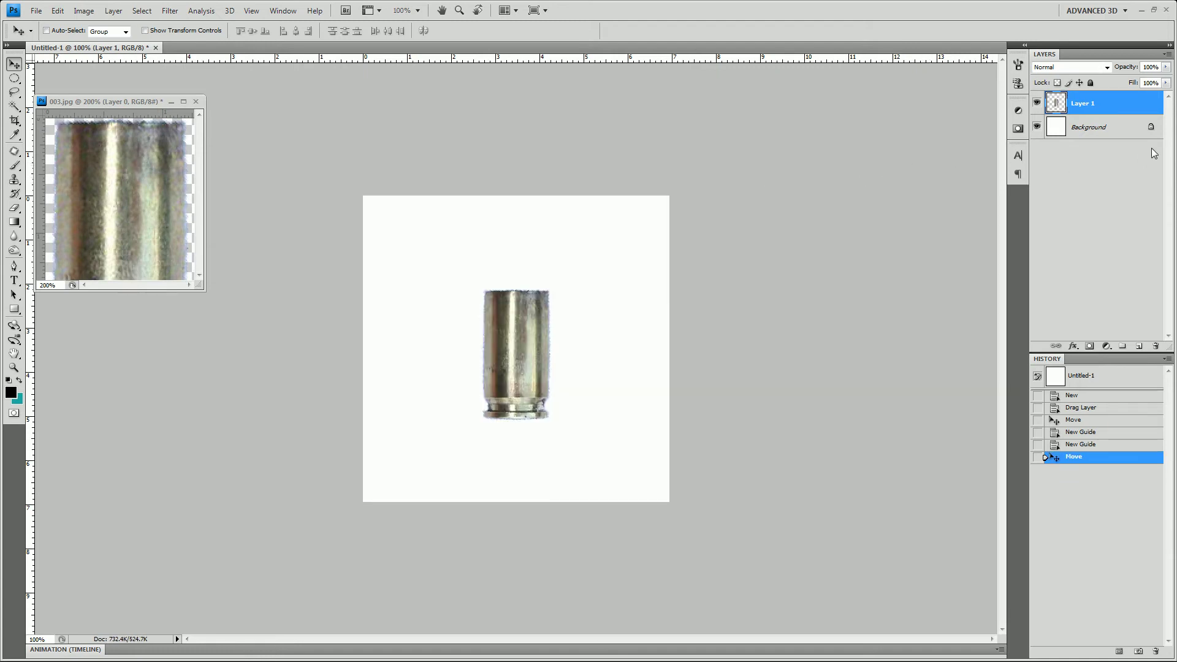
- Convert the Background into Layer 0 and fill it with foreground black
left_click(1131, 126)
double_click(1123, 136)
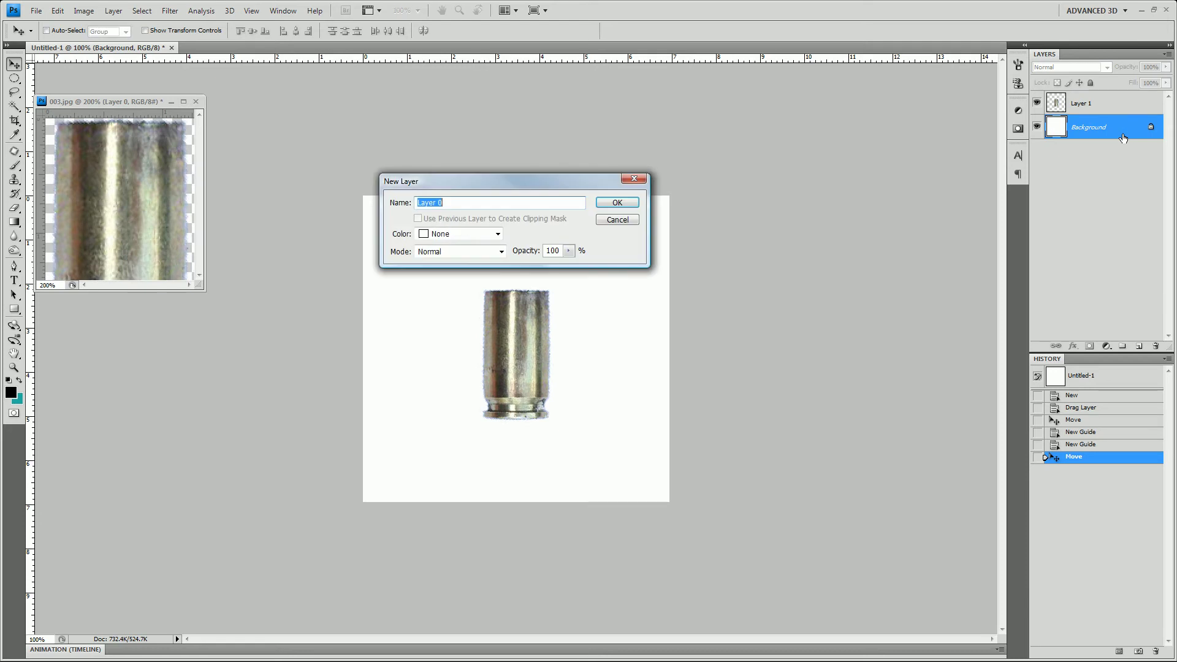
key("Return")
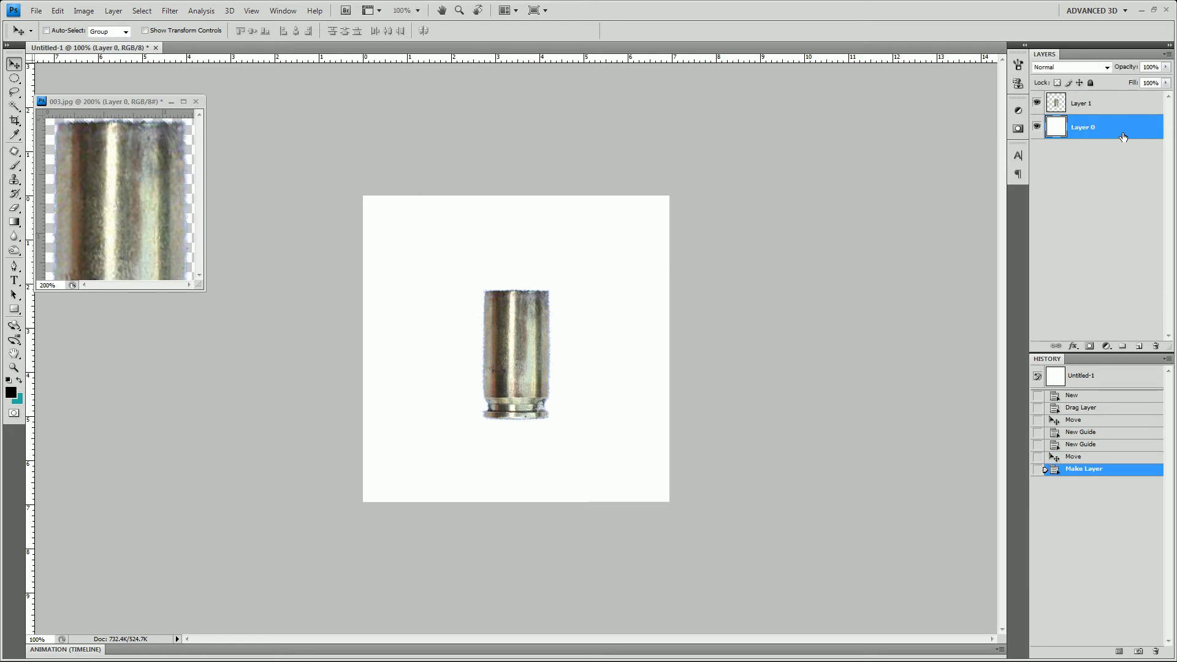
key("shift+F5")
key("Return")
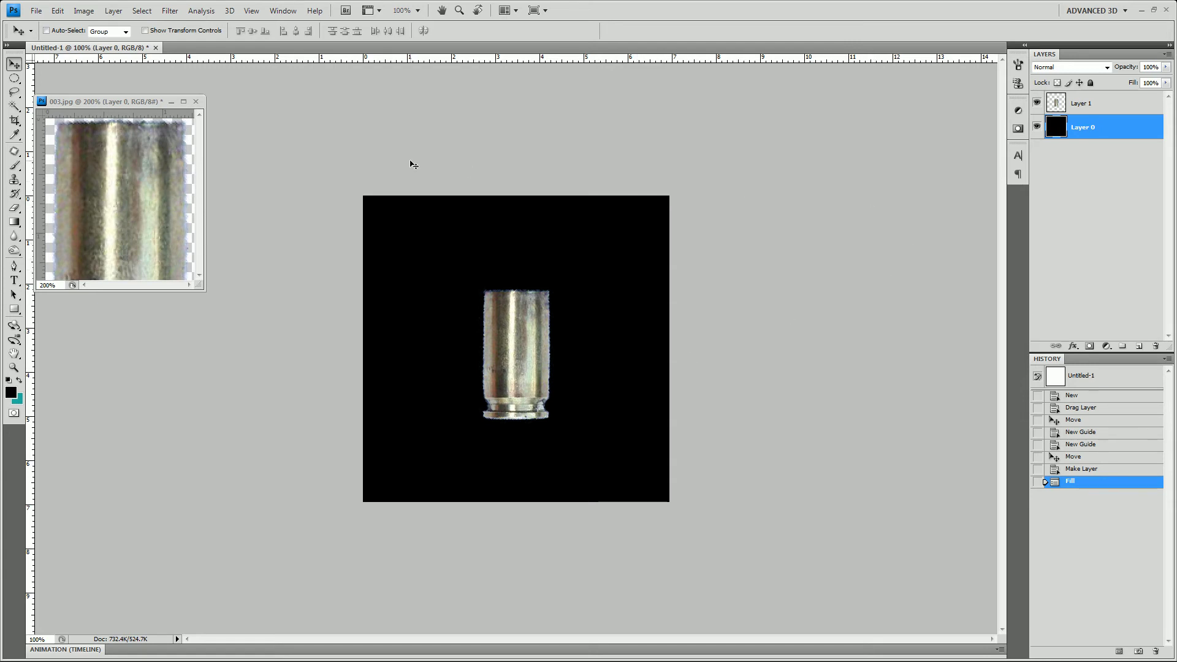
- Open the 001.jpg 9 mm reference drawing and close the 003.jpg shell source window
key("ctrl+o")
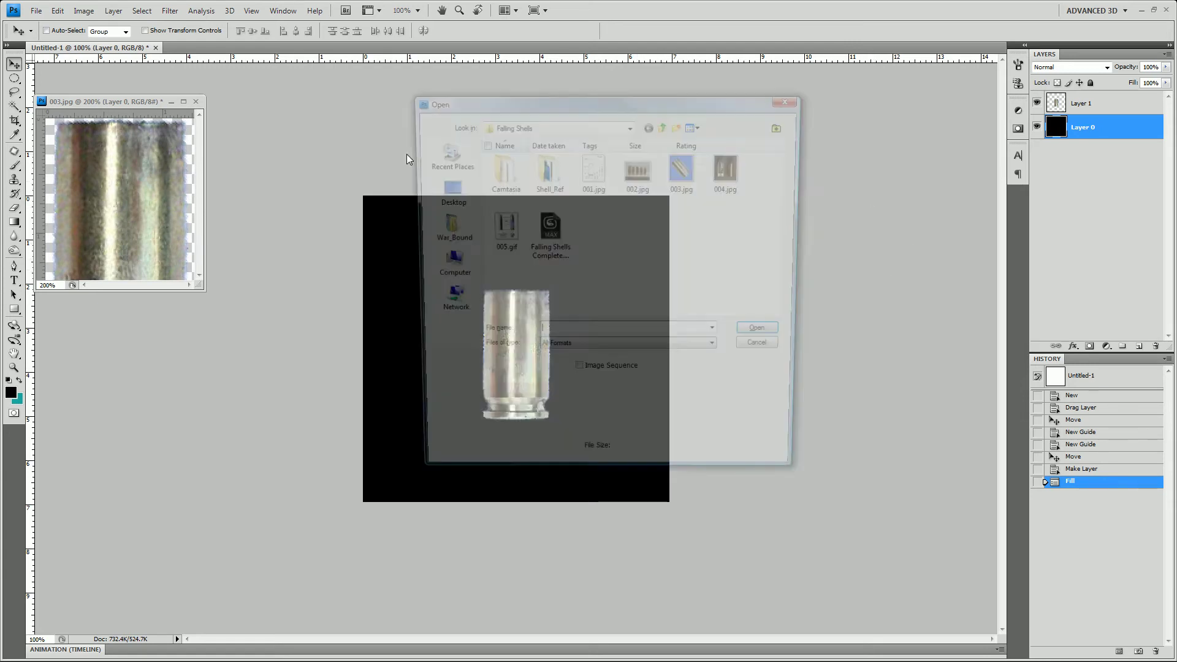
left_click(598, 174)
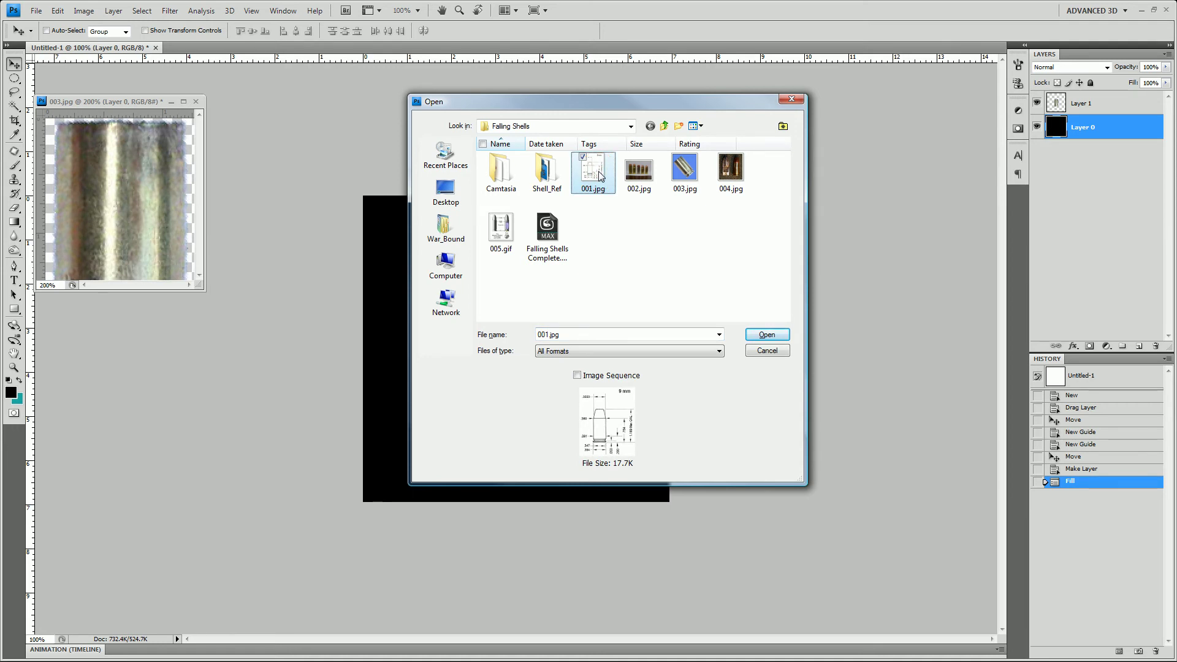
double_click(599, 176)
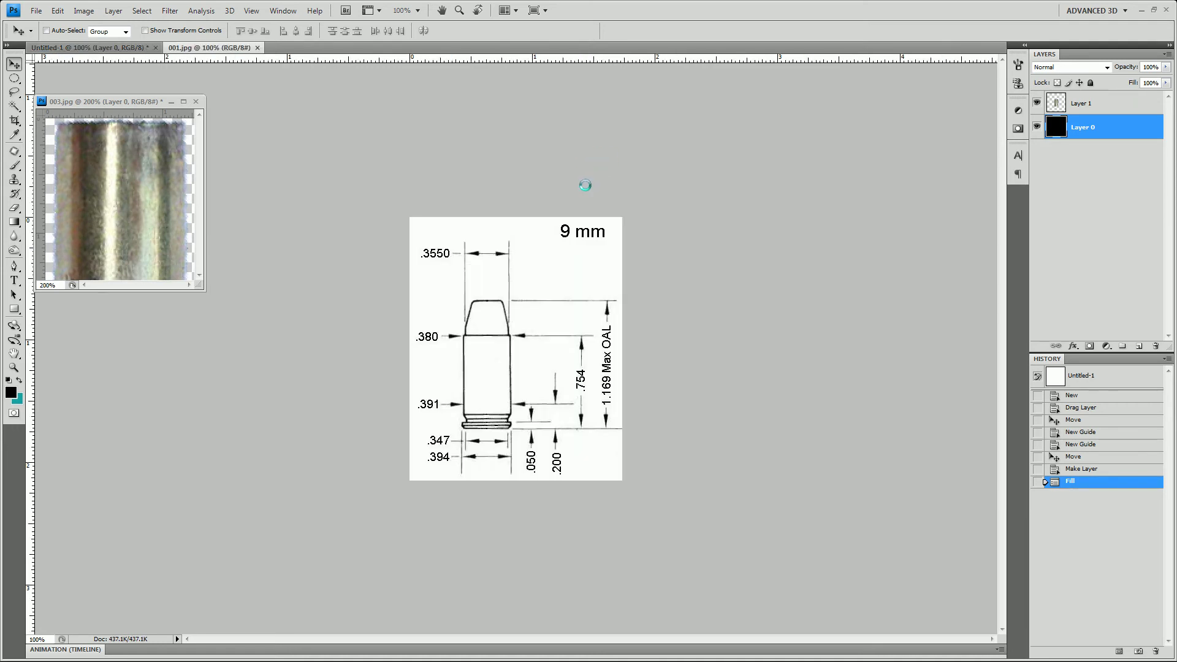
left_click(195, 101)
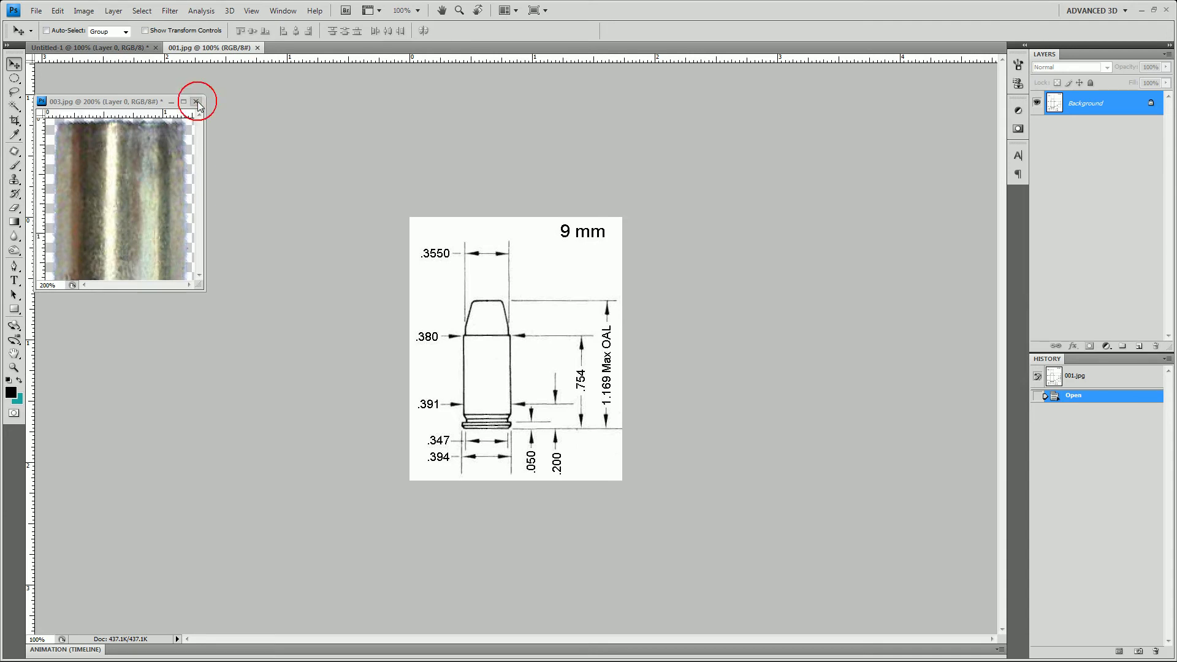
left_click(589, 254)
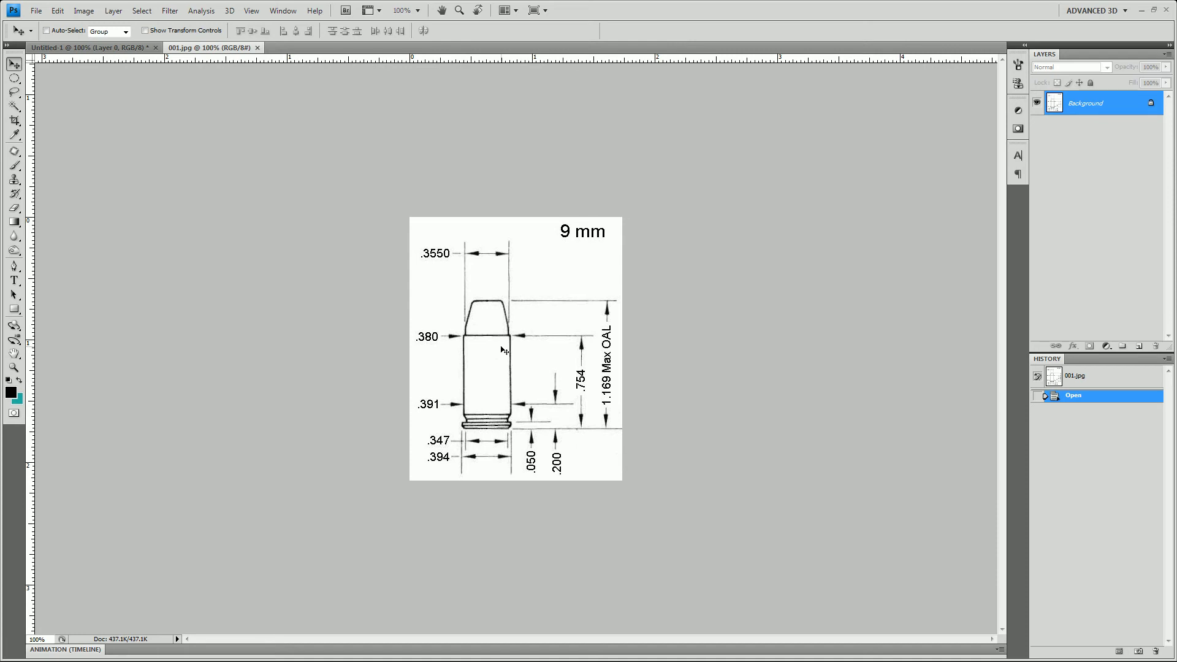
- Zoom the cartridge drawing to 300%, back to 100%, then to 200%
key("z")
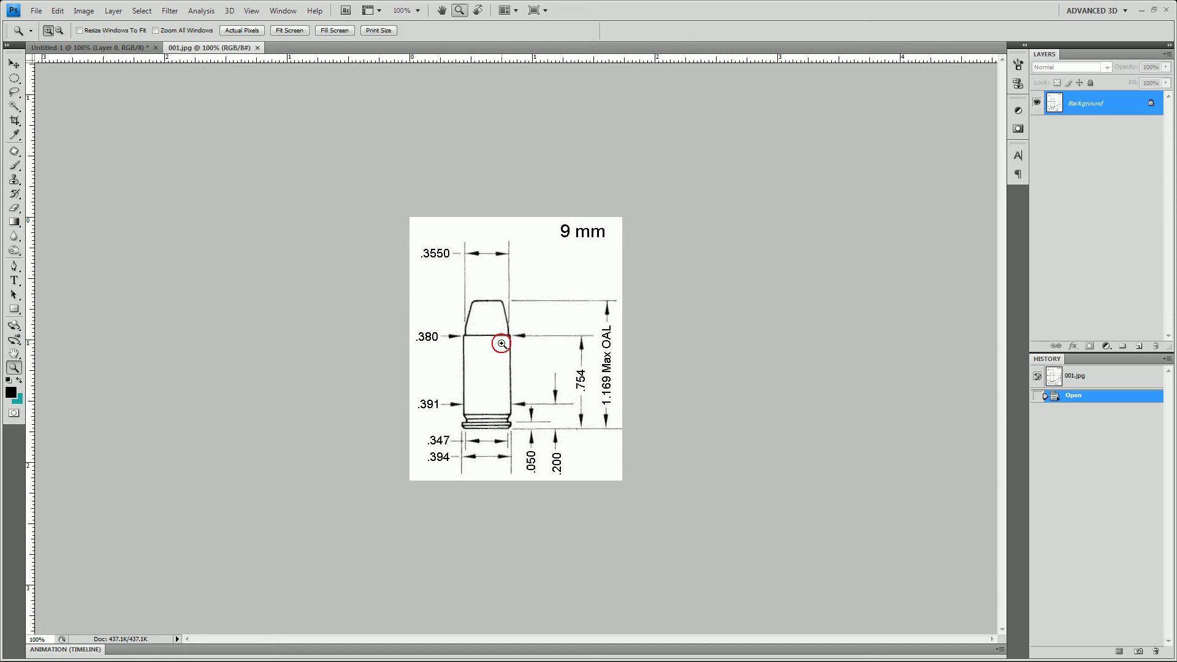
left_click(501, 343)
left_click(502, 344)
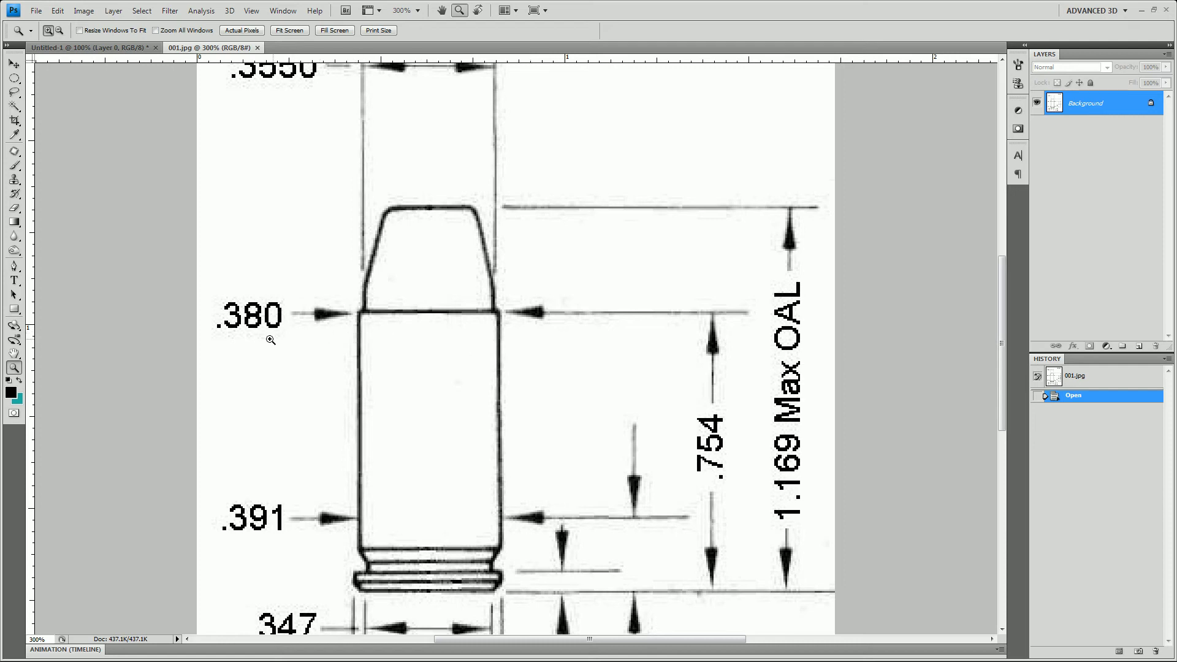
double_click(14, 367)
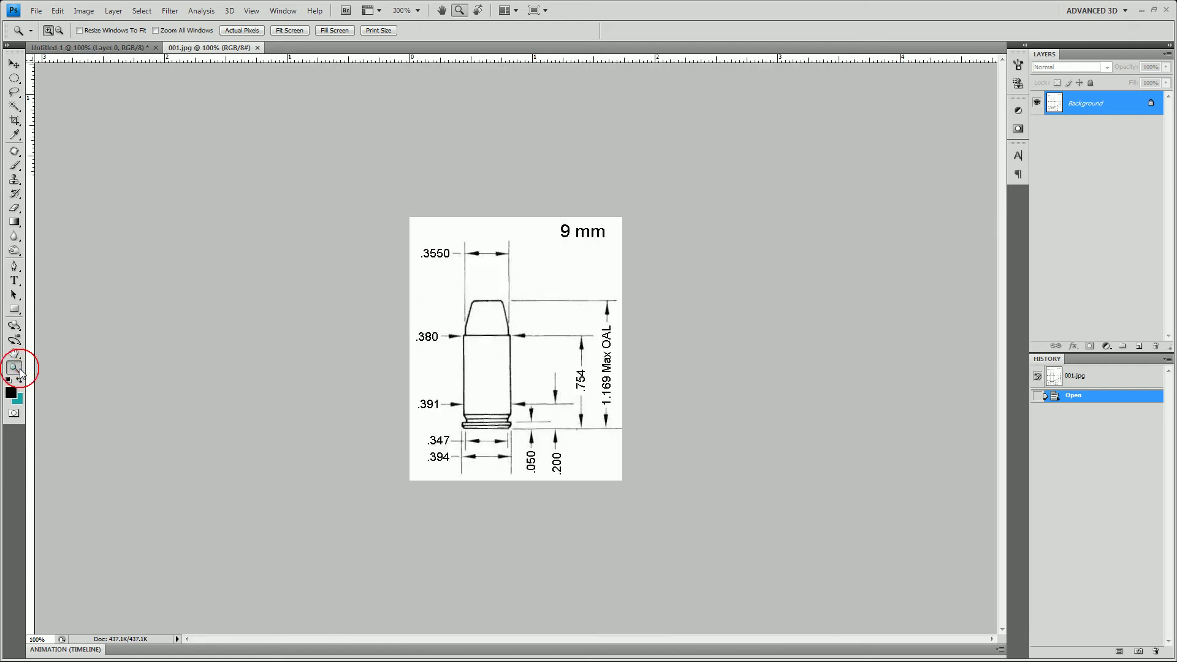
left_click(536, 344)
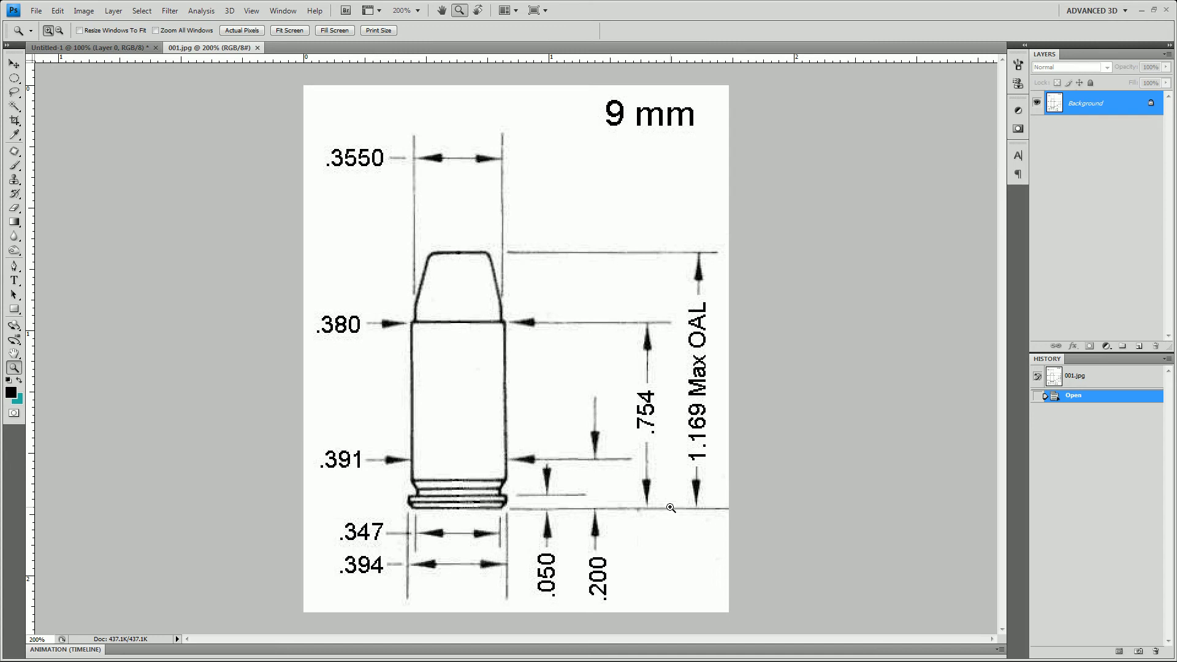
- Close 001.jpg and crop Untitled-1 to a small square around the shell
left_click(258, 46)
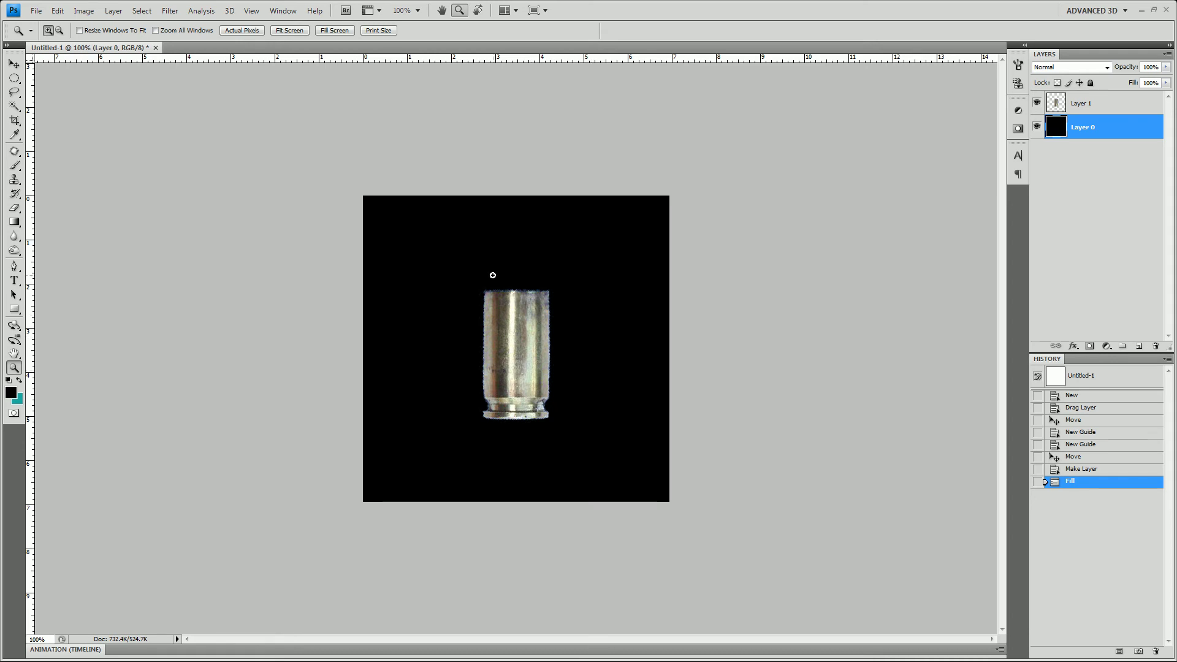
key("c")
left_click_drag(439, 254, 637, 461)
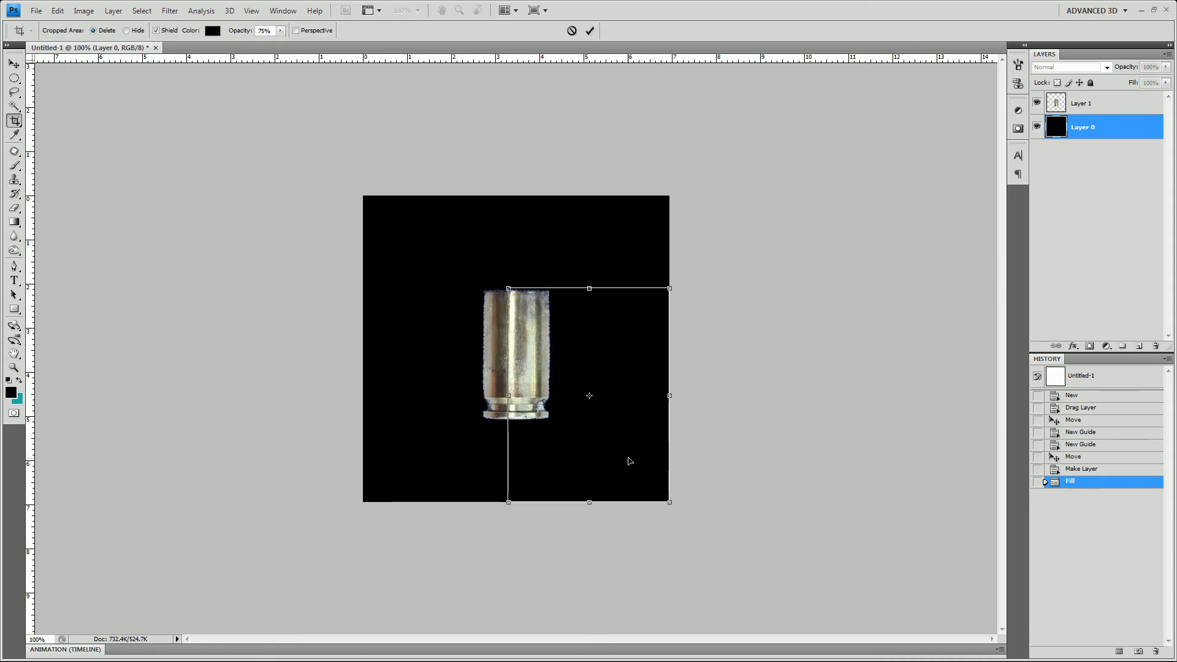
left_click_drag(499, 279, 446, 241)
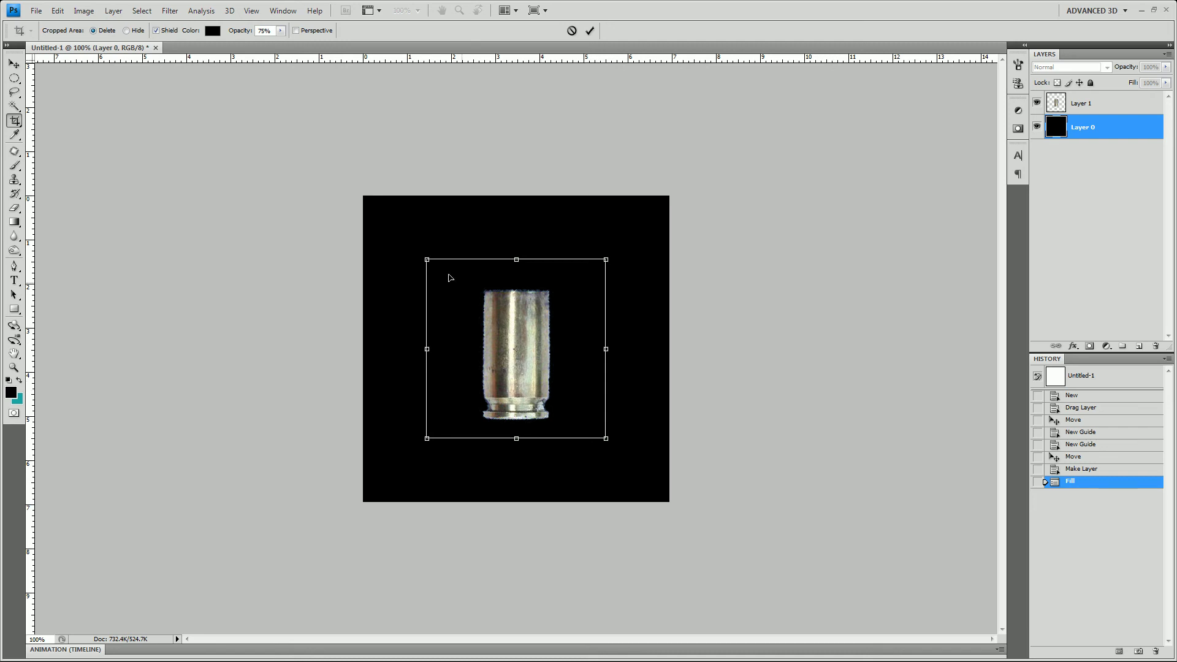
left_click_drag(427, 259, 438, 264)
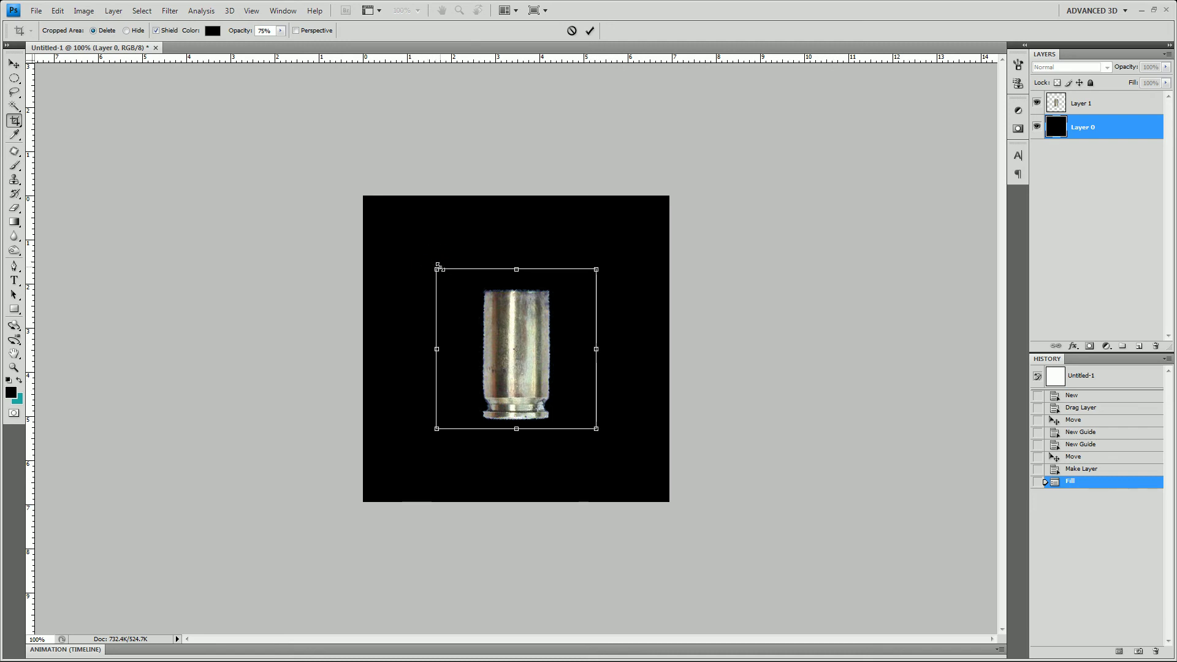
key("Return")
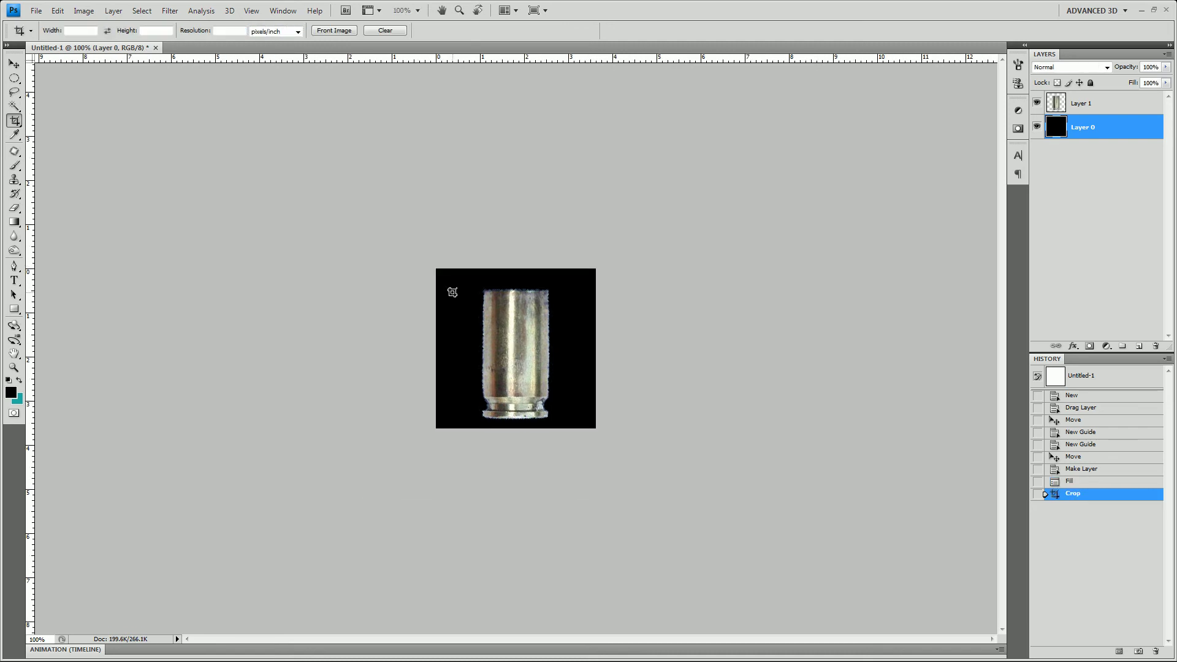
- Nudge the Layer 1 shell up twice and back down once with the arrow keys
key("v")
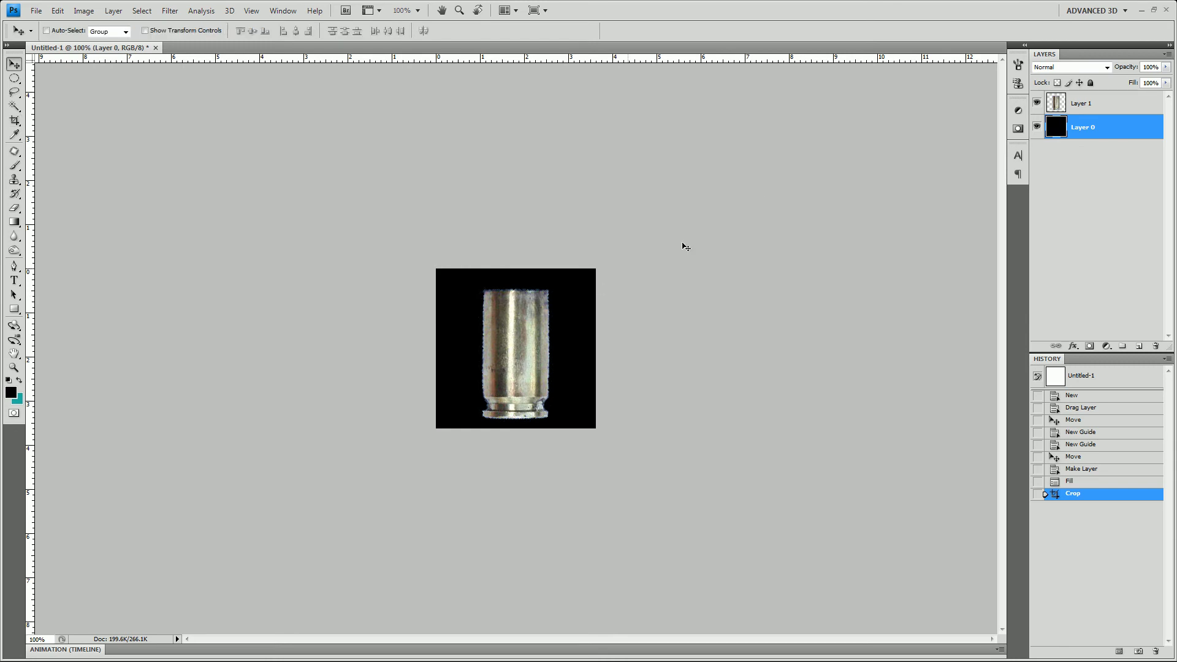
left_click(1100, 103)
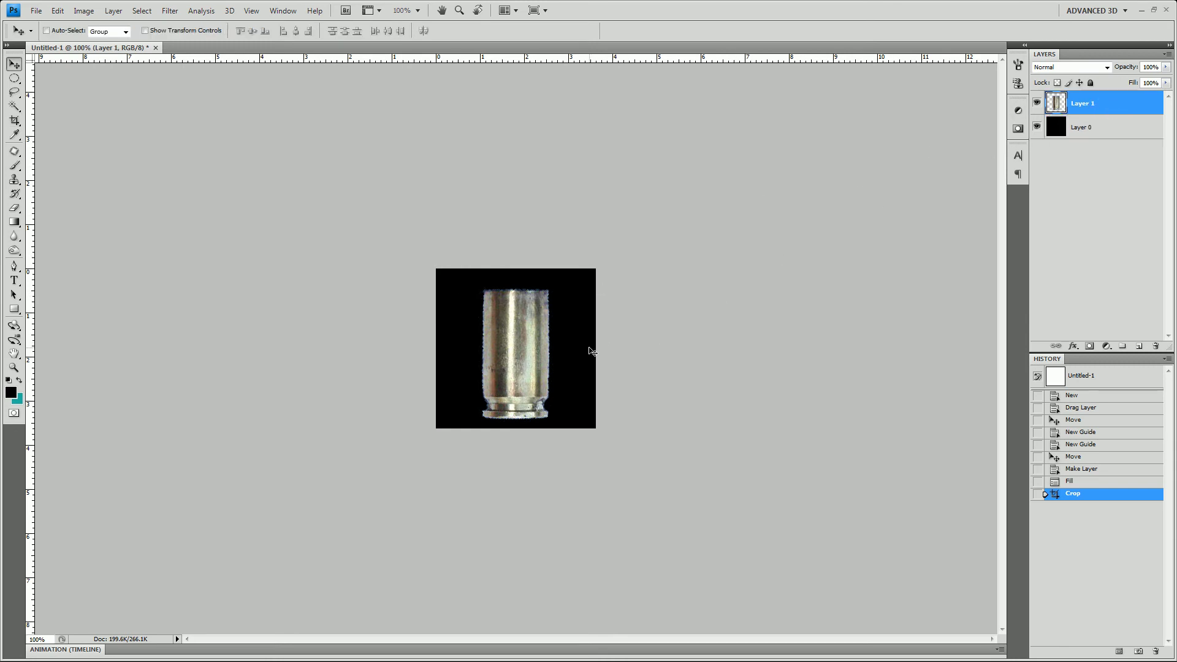
key("Up")
key("Up")
key("Up")
key("Up")
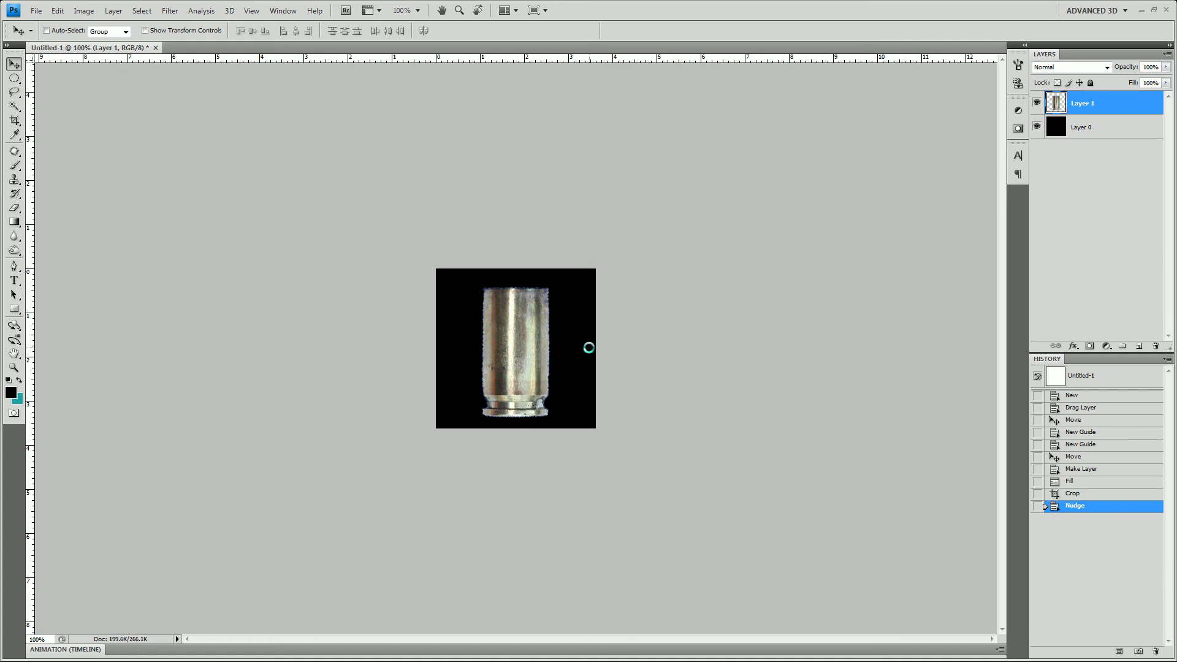
key("Up")
key("Up")
key("Up")
key("Up")
key("Up")
key("Up")
key("Up")
key("Up")
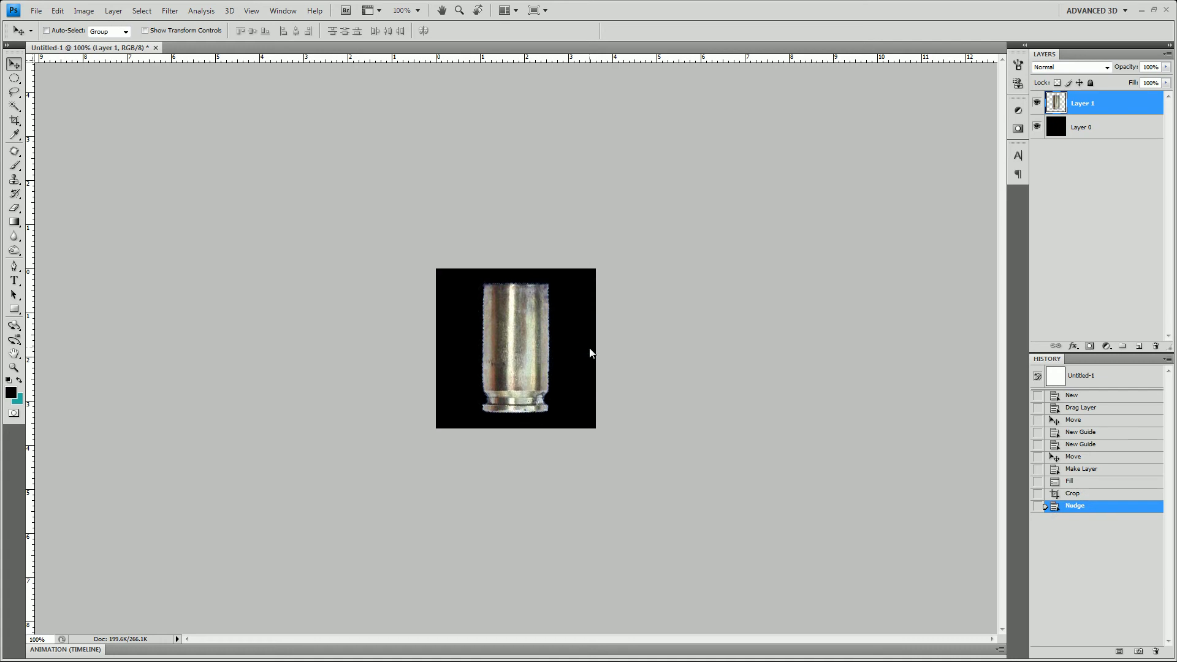
key("Down")
key("Down")
key("Down")
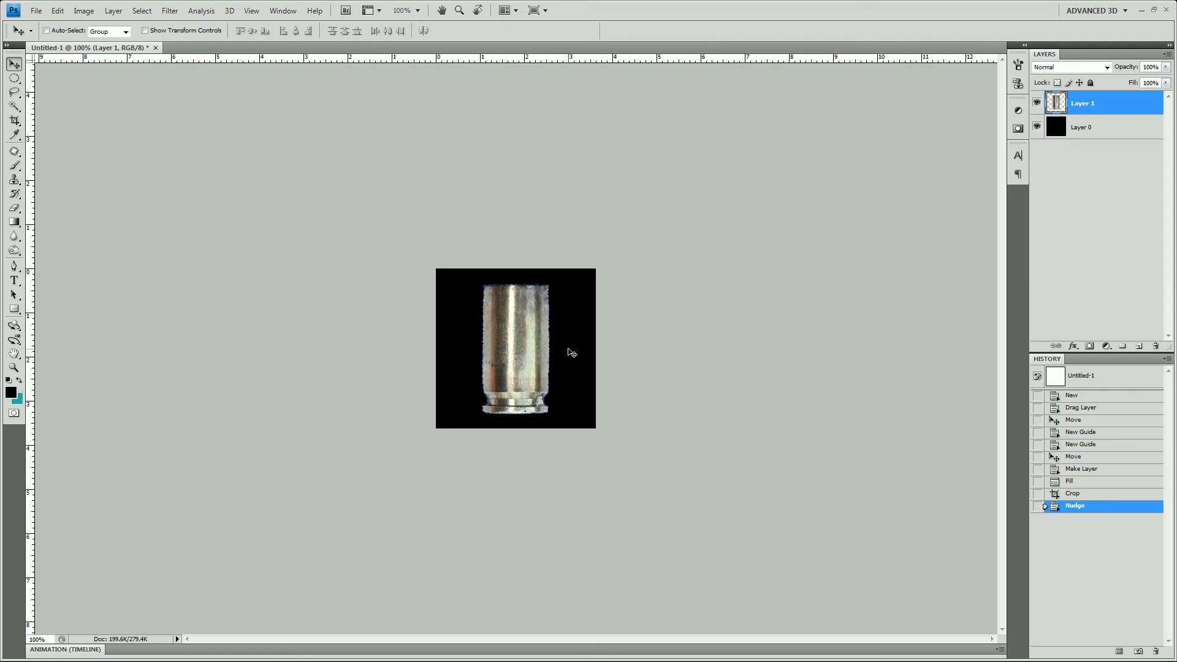
- Save the image as Shell_Tut_Ref.psd in the Shell_Ref folder
key("ctrl+s")
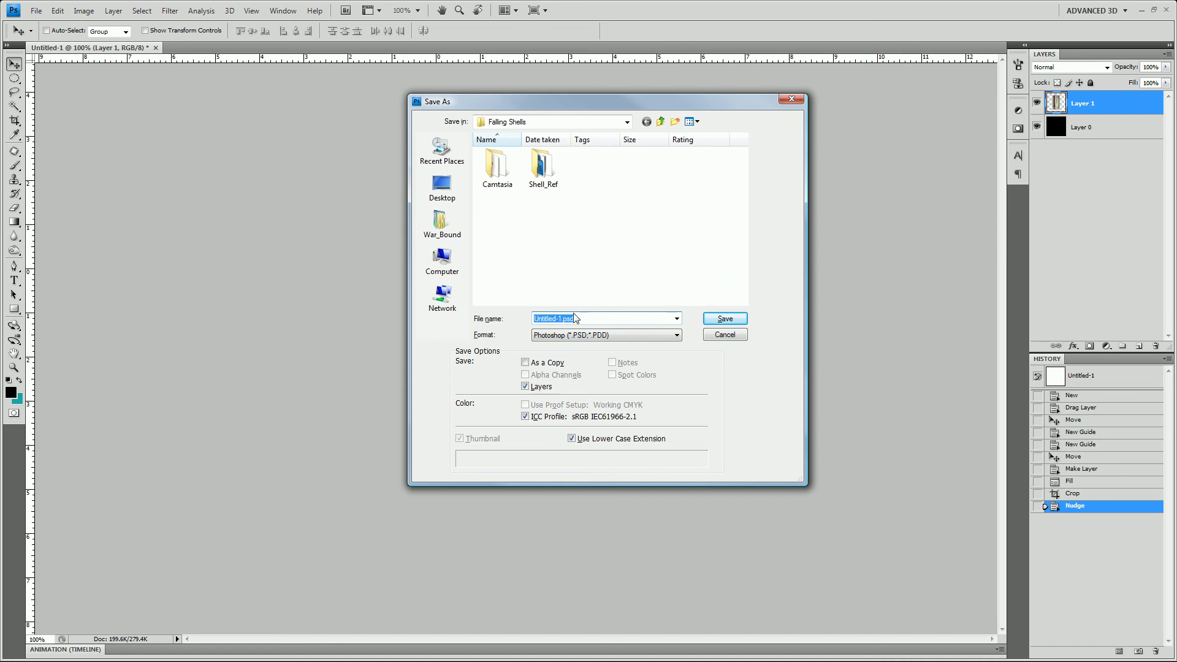
double_click(542, 169)
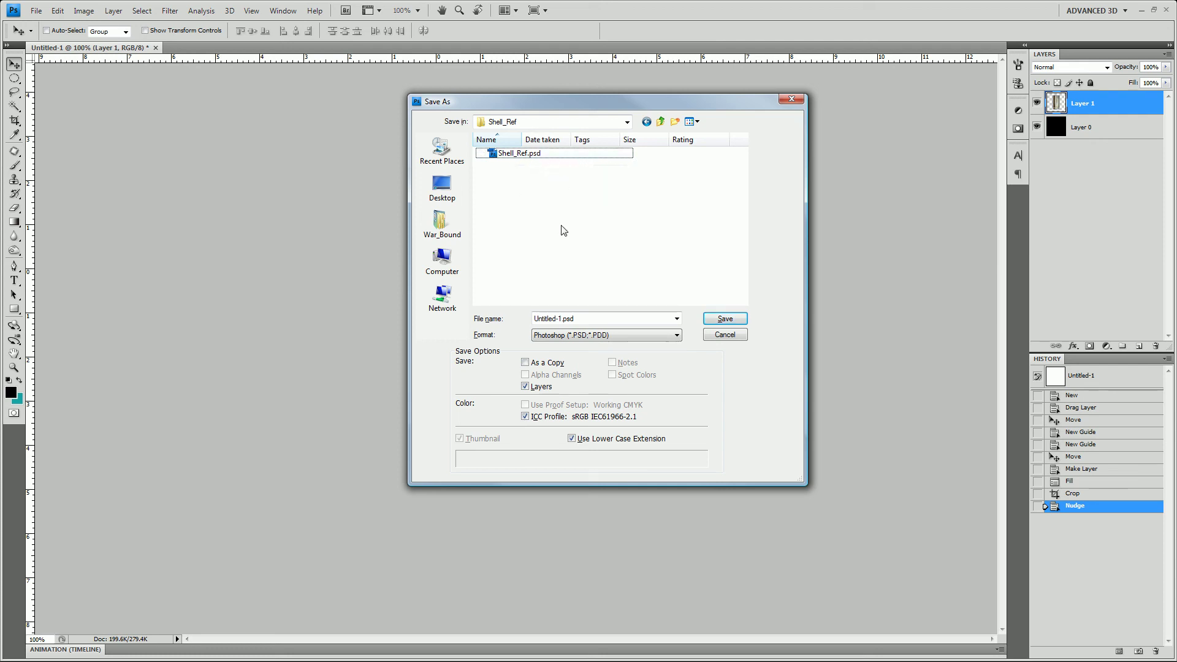
left_click(515, 154)
double_click(565, 319)
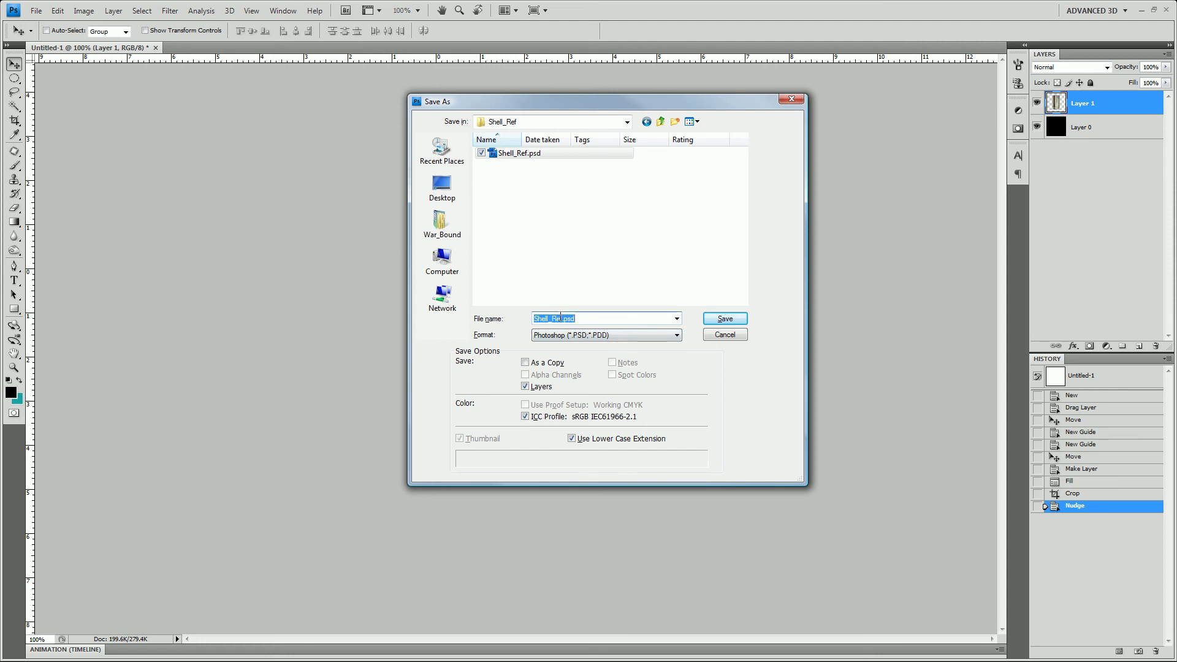
left_click(556, 317)
type("Tut_")
key("Return")
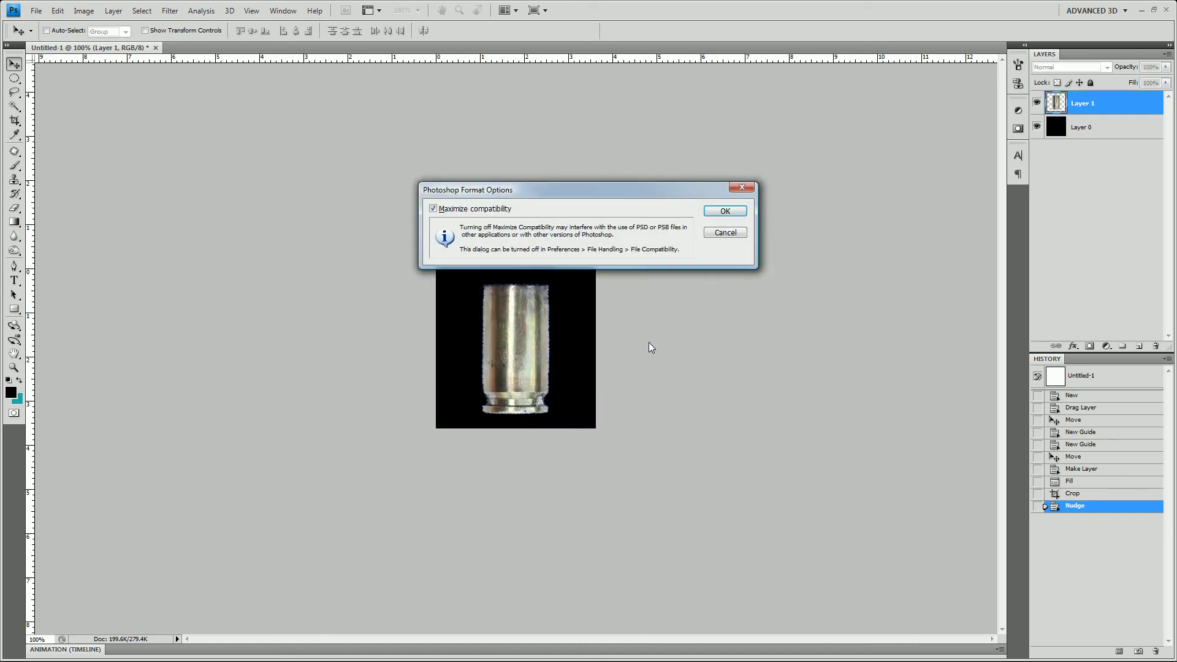
key("Return")
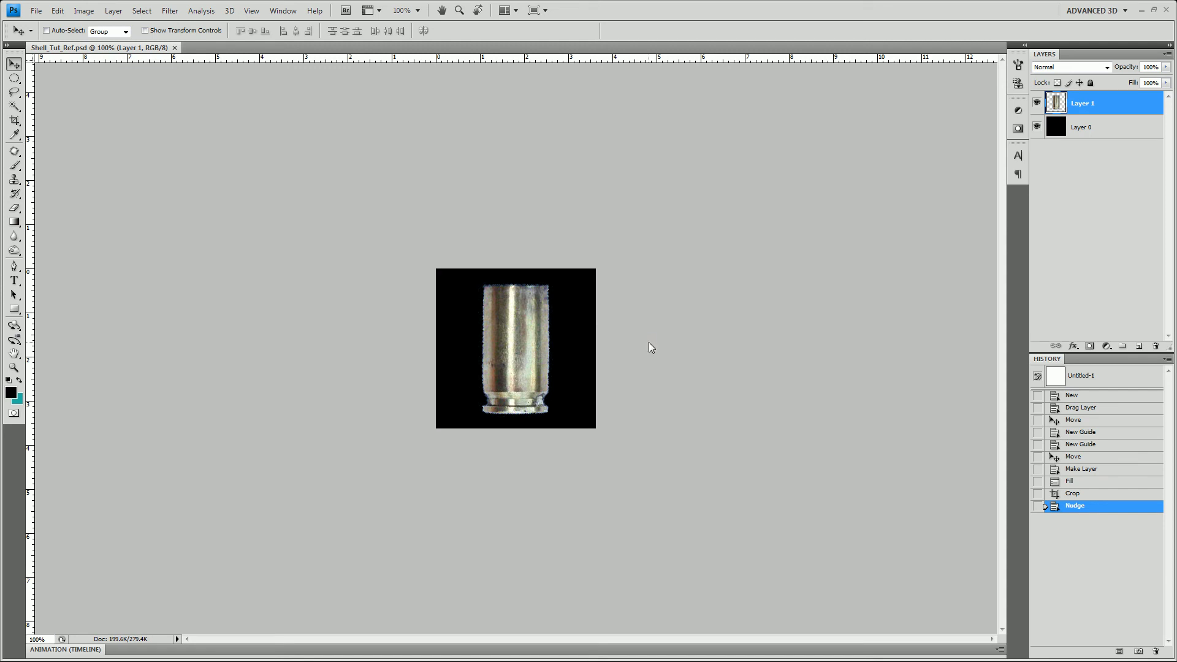
- Save a JPEG copy of Shell_Tut_Ref at Maximum quality
key("ctrl+shift+s")
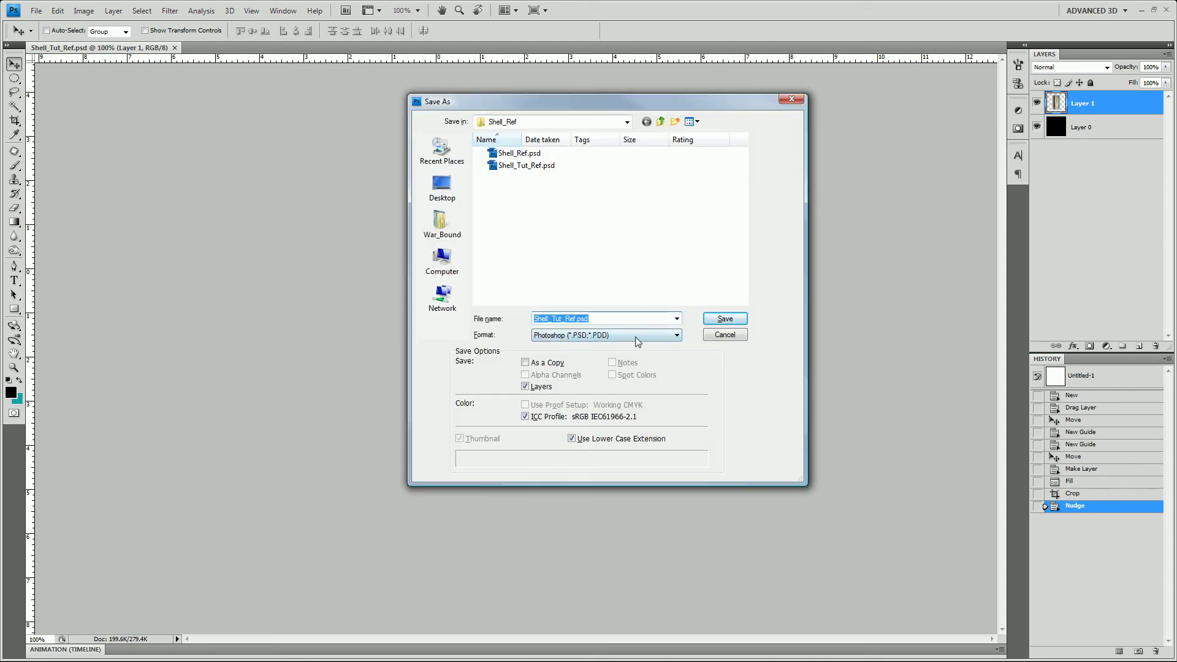
left_click(637, 335)
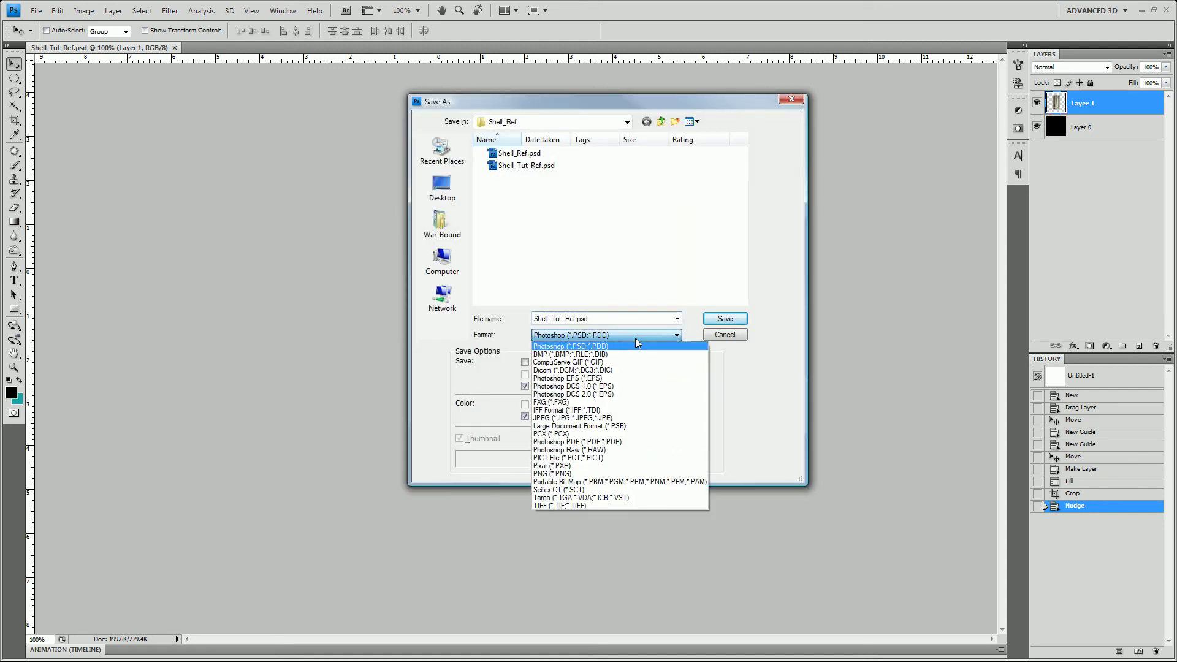
left_click(602, 418)
left_click(723, 319)
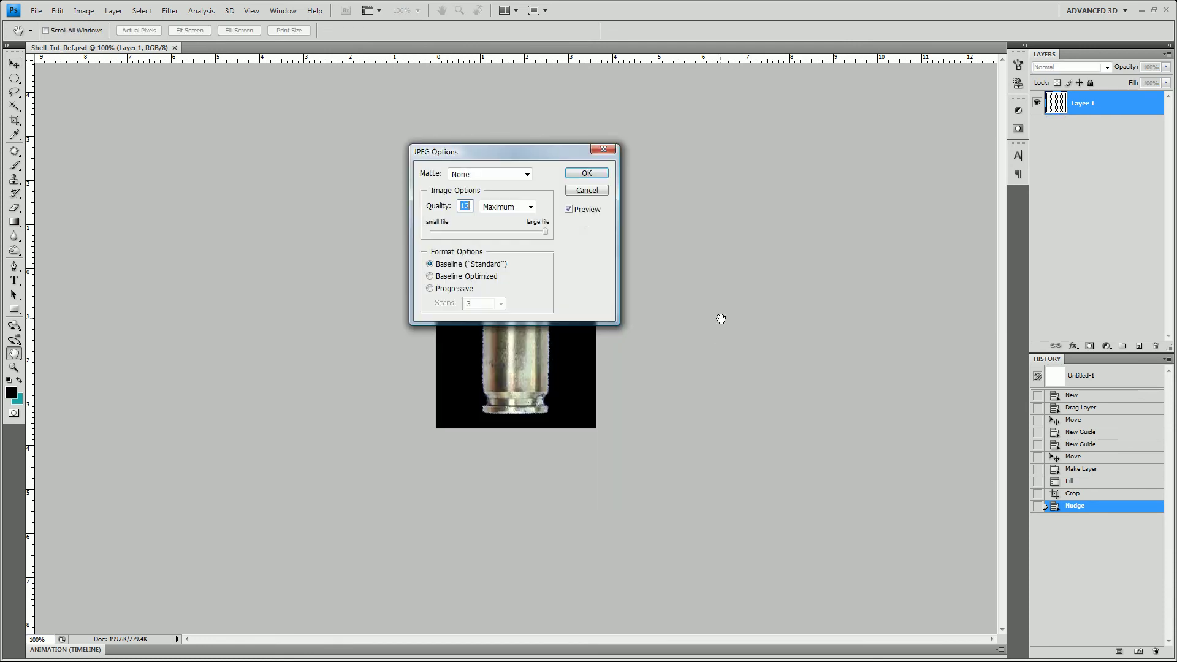
left_click(588, 173)
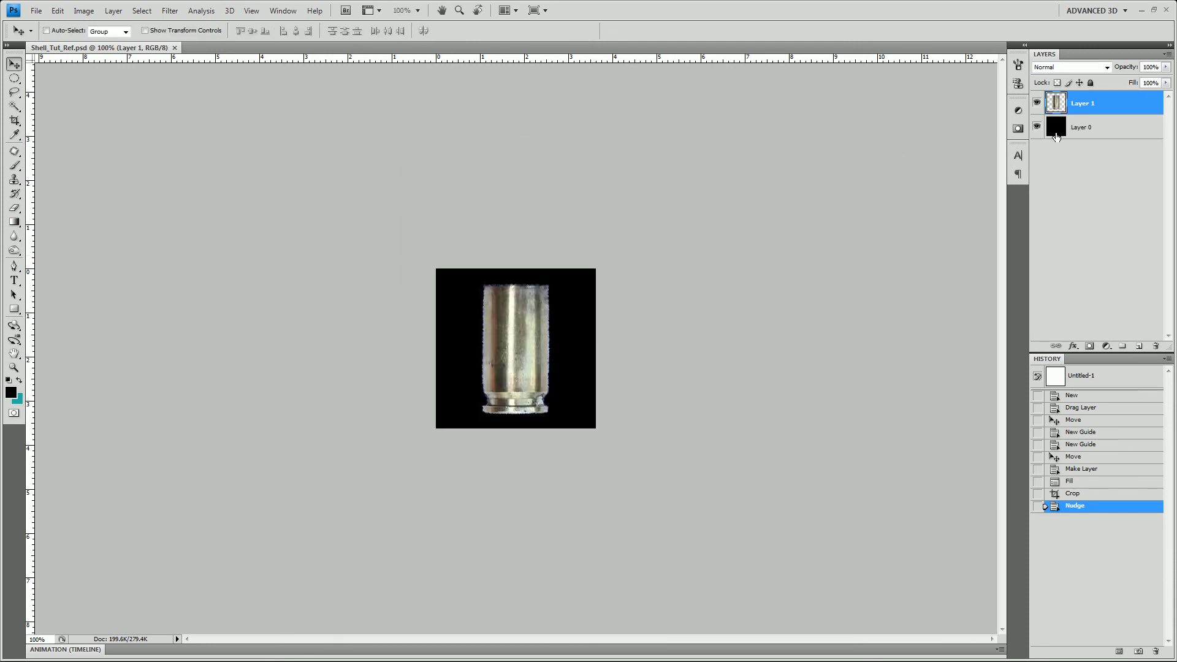
left_click(1037, 127)
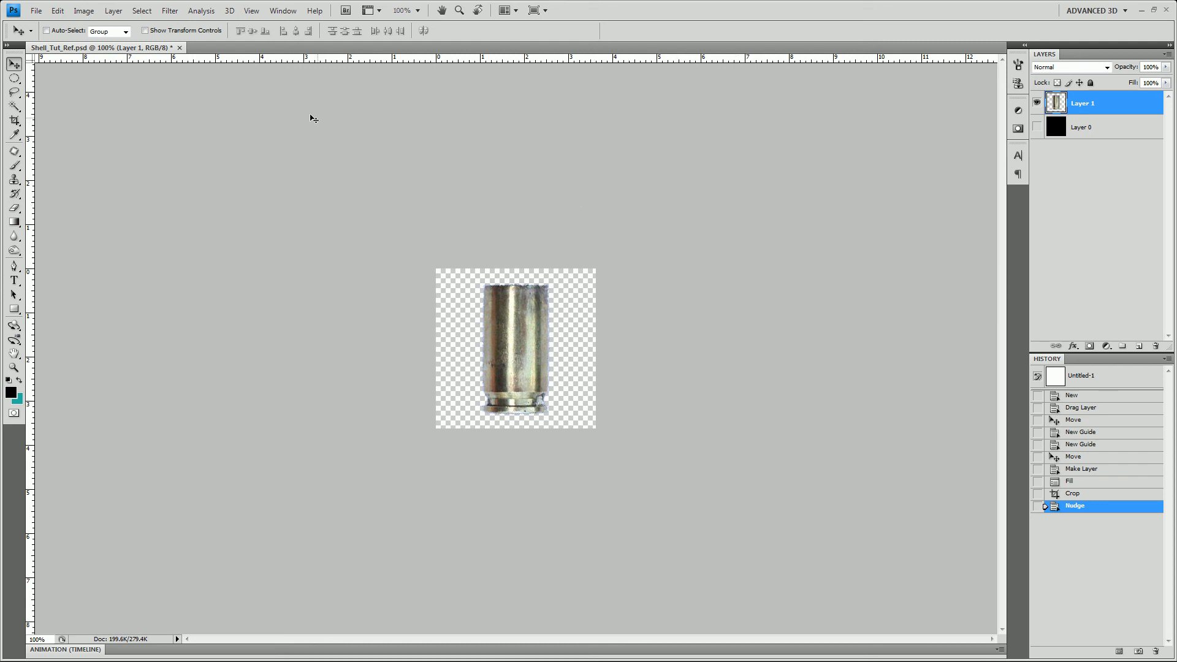
left_click(1037, 128)
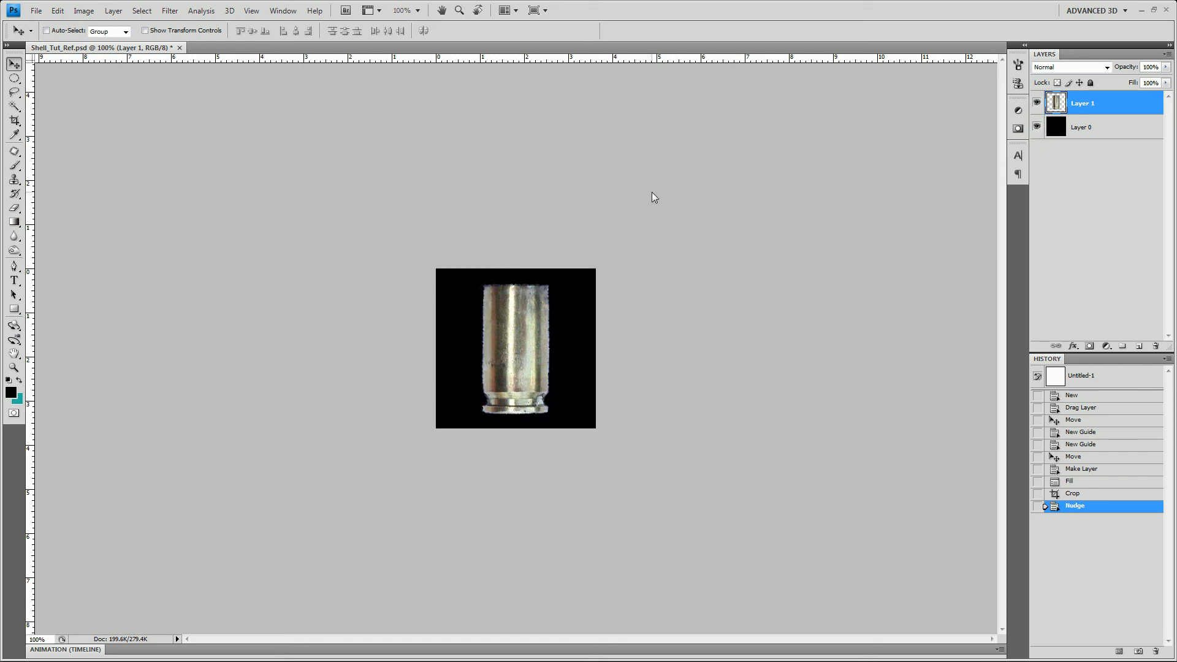